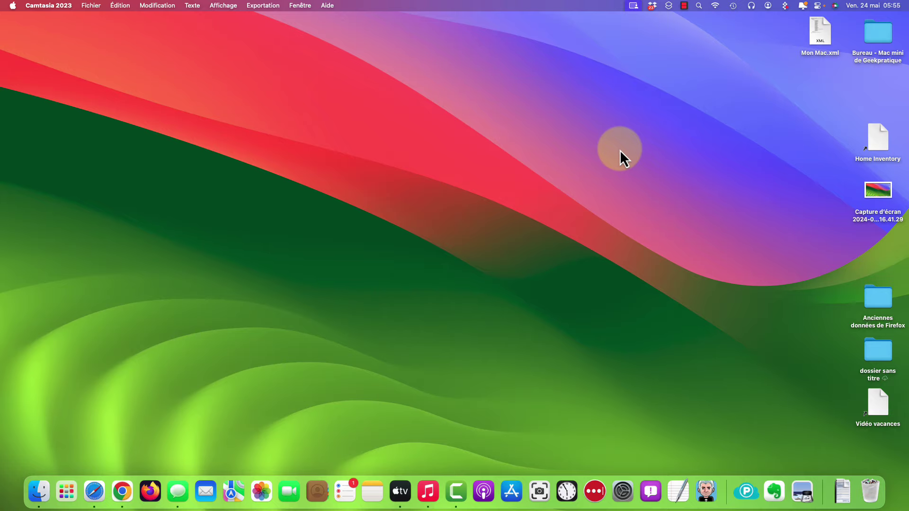
Open contrat-bail-non-meuble.pdf from the Téléchargements folder in Finder
click(40, 495)
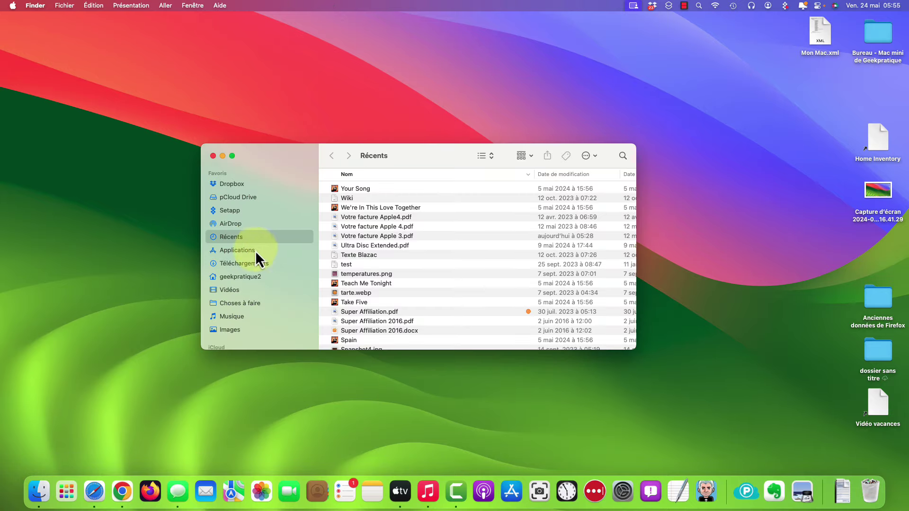
click(251, 263)
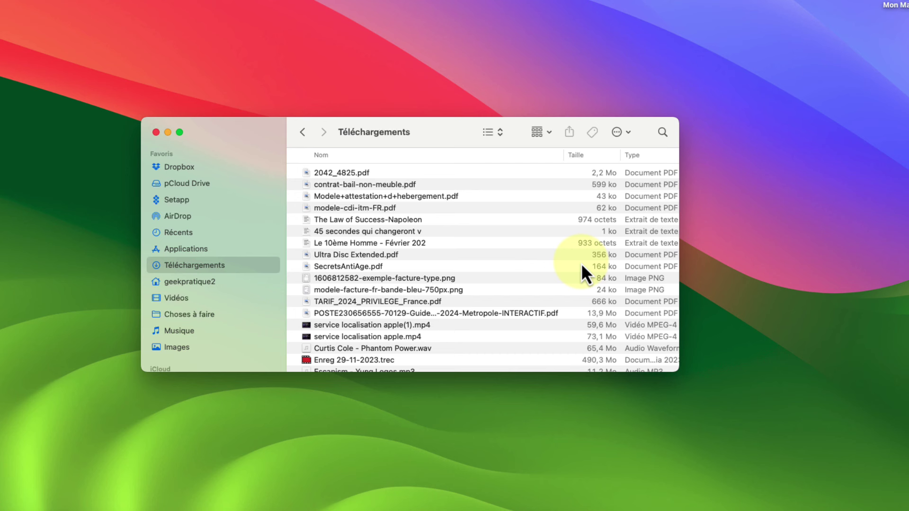
click(408, 210)
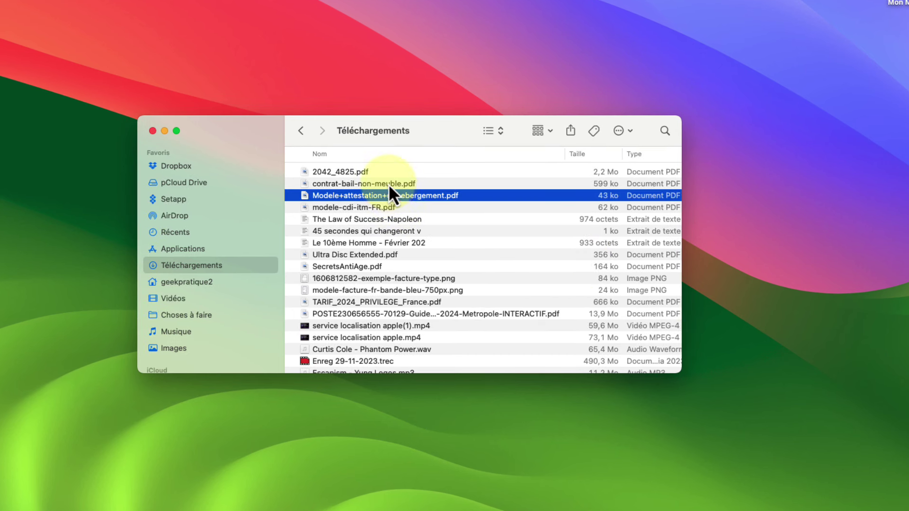
click(389, 184)
click(385, 195)
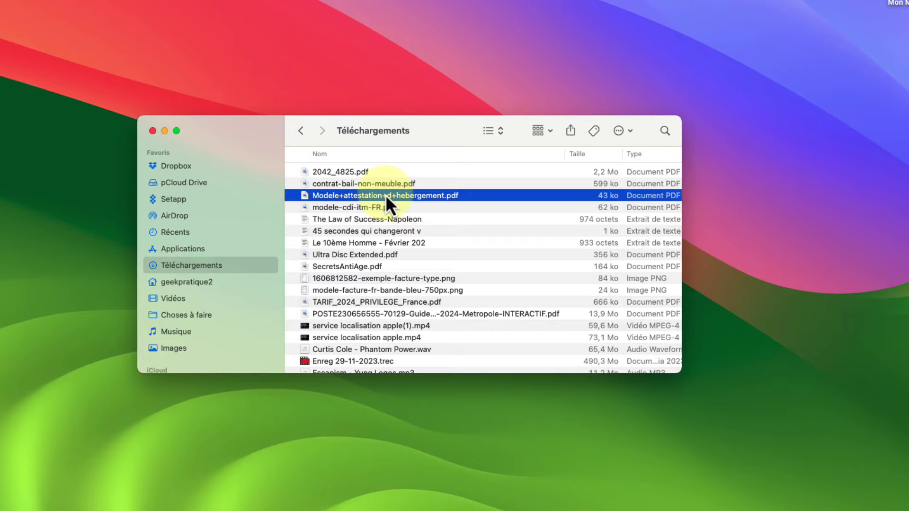
click(359, 184)
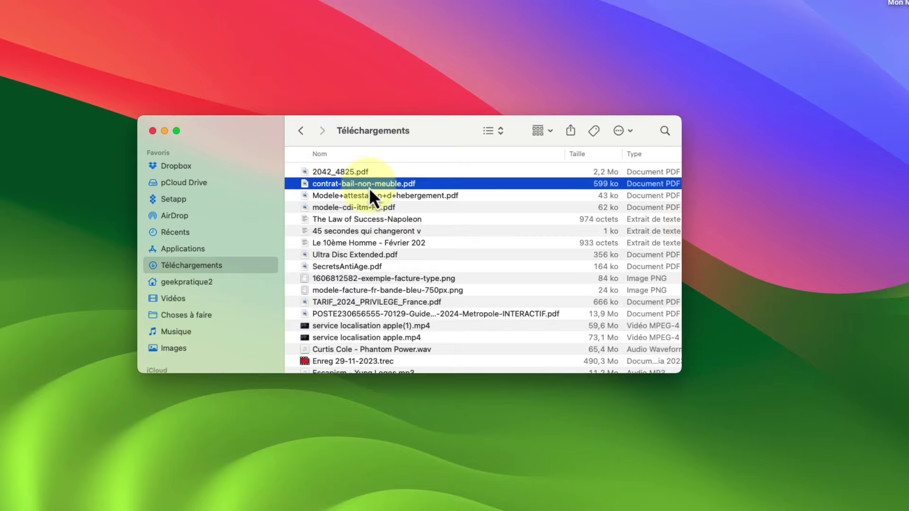
double_click(369, 186)
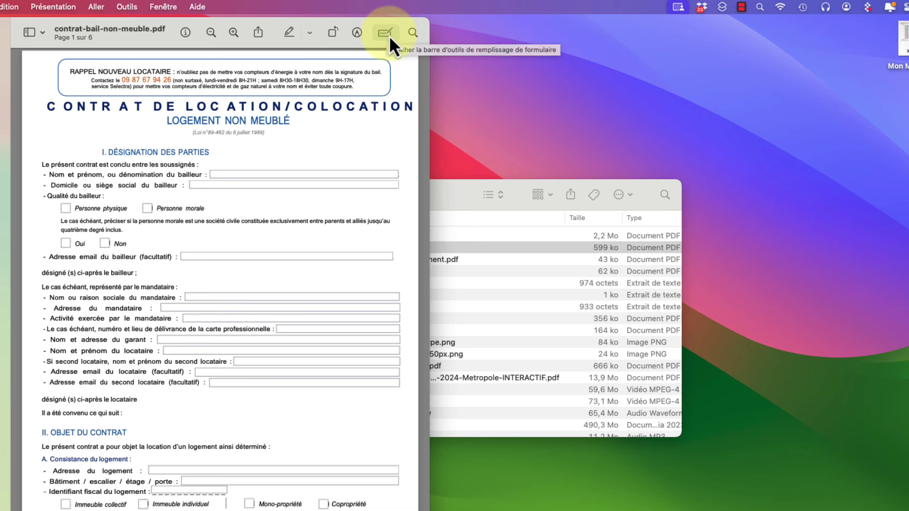
Turn on form filling for the contract and look over the blank fields of page 1
click(385, 32)
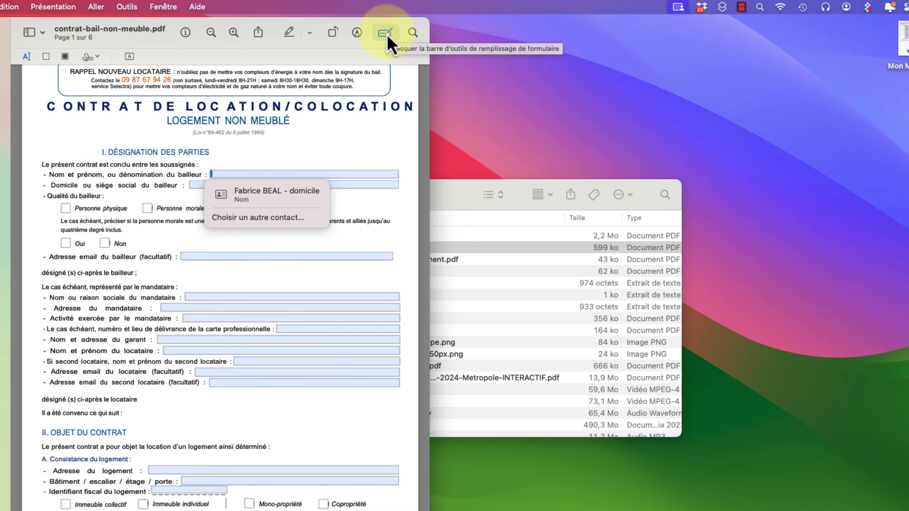
scroll(360, 256, down, 4)
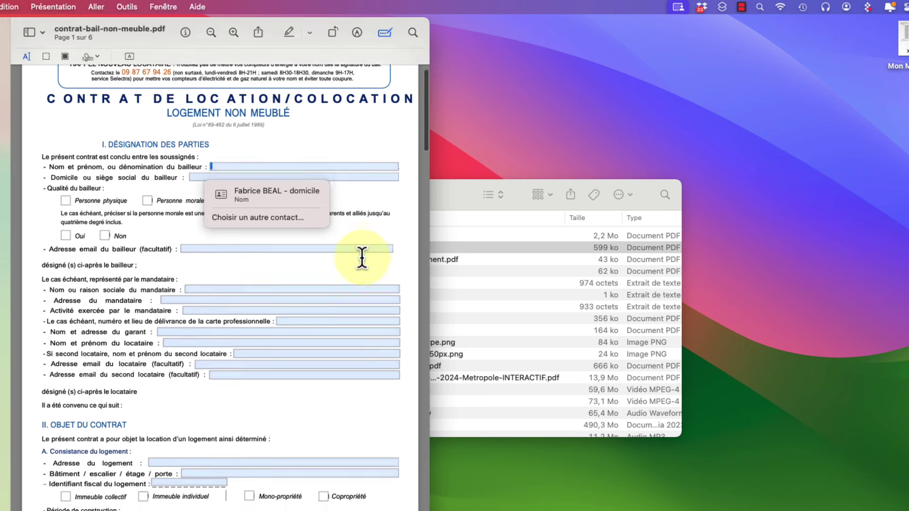
scroll(361, 258, down, 5)
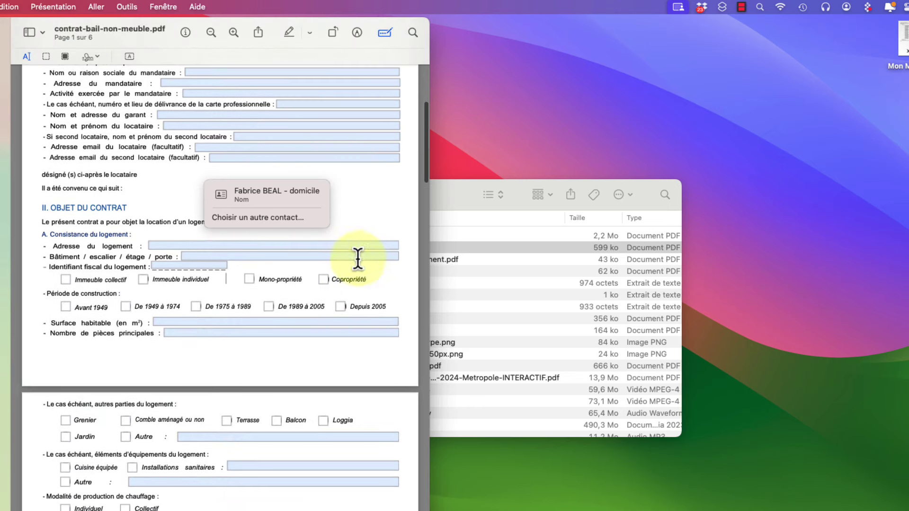
scroll(334, 242, up, 5)
scroll(348, 277, up, 3)
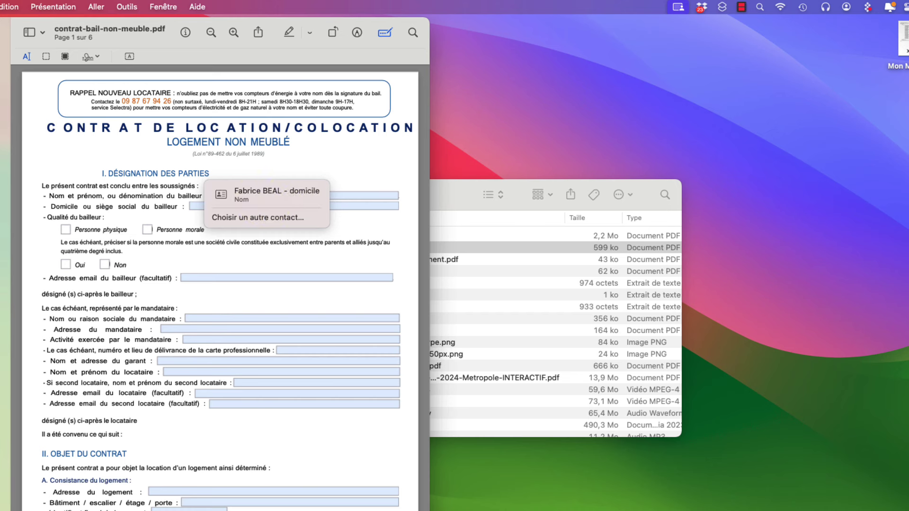
Autofill the landlord's name from a saved contact and type the landlord's home address into Domicile
click(274, 197)
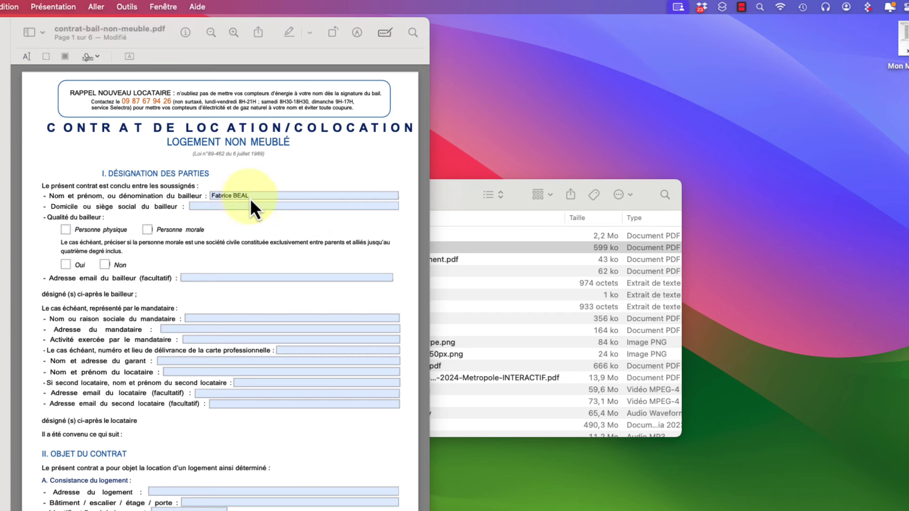
click(239, 207)
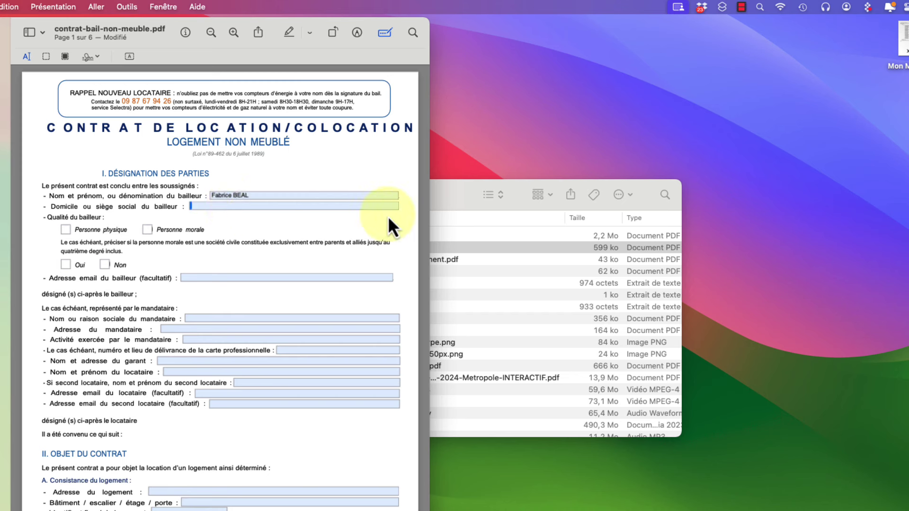
click(241, 228)
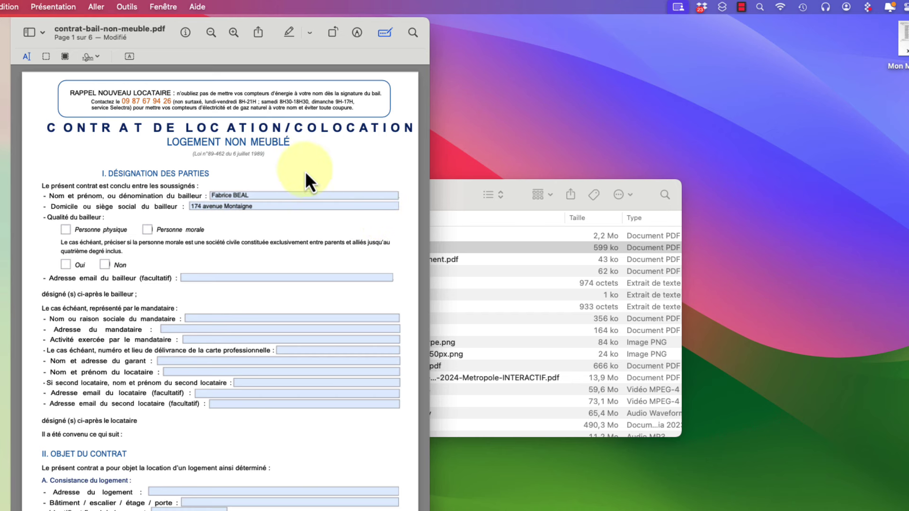
click(231, 33)
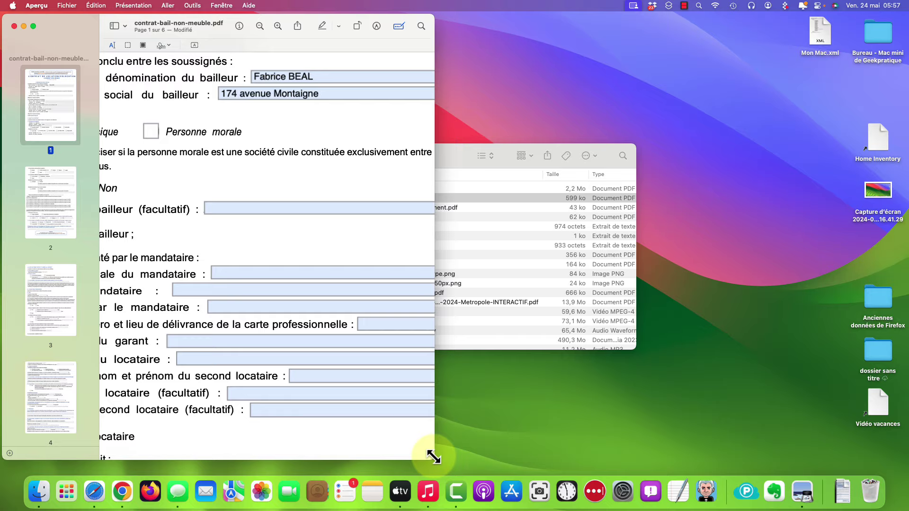
Widen the window and tick the Personne physique and Non boxes for the landlord
drag(431, 455, 755, 493)
scroll(425, 242, up, 3)
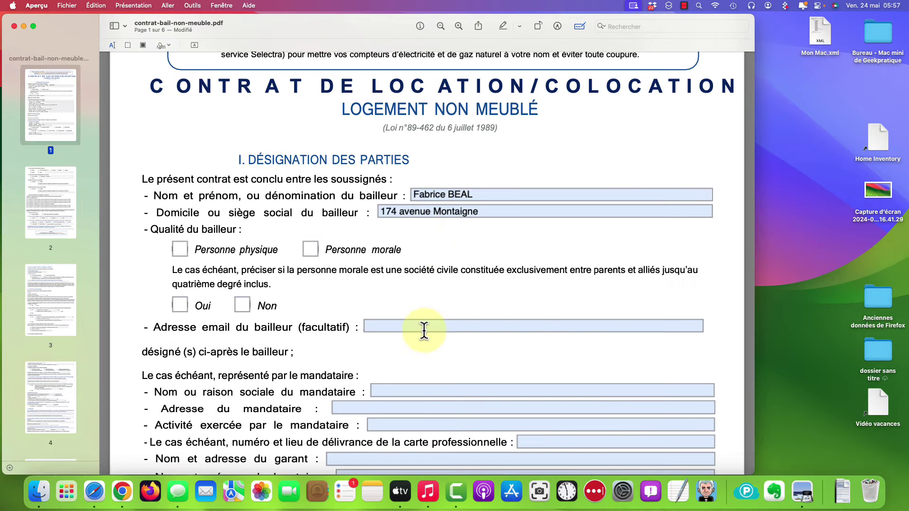
drag(753, 474, 721, 452)
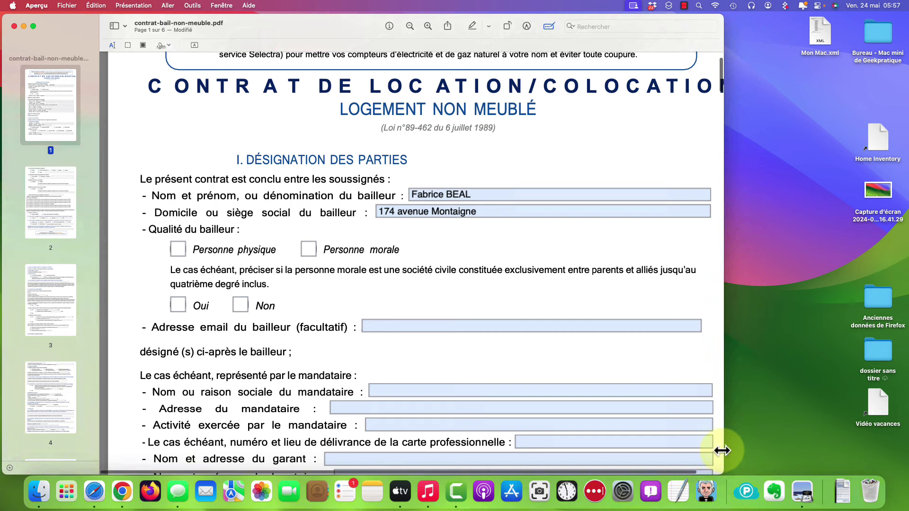
click(180, 253)
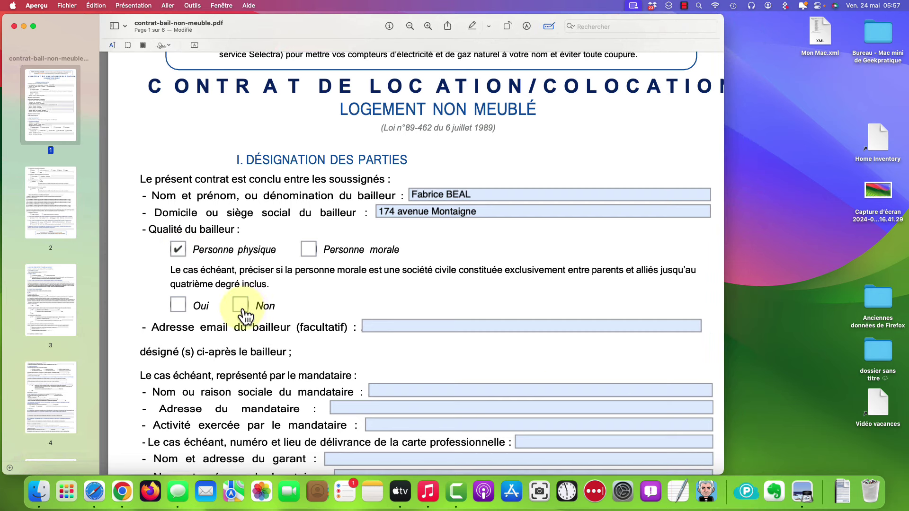
click(242, 305)
Fill in the landlord's e-mail address field
click(587, 325)
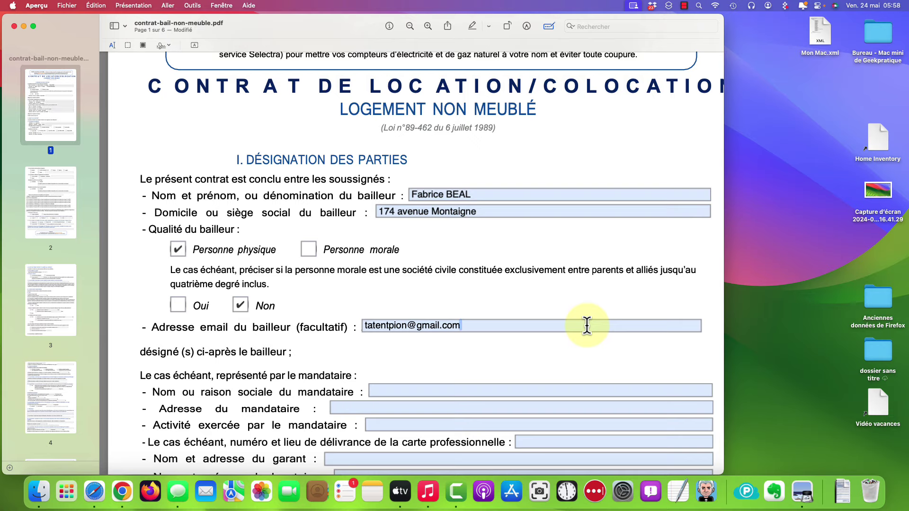
click(555, 277)
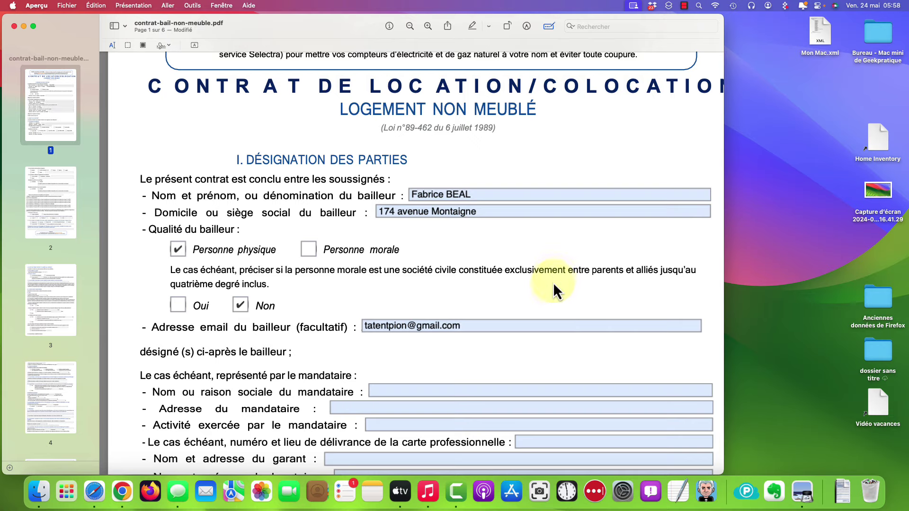
scroll(552, 286, down, 5)
scroll(552, 286, down, 15)
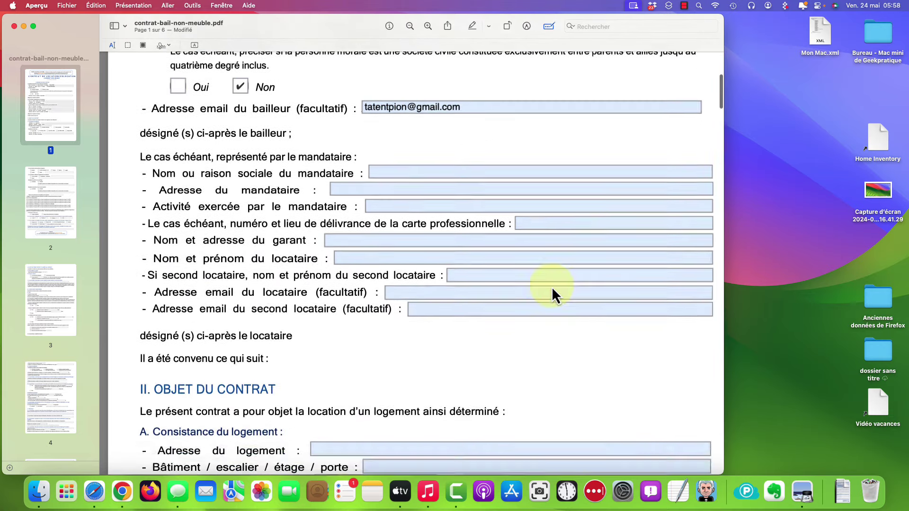
scroll(552, 286, up, 18)
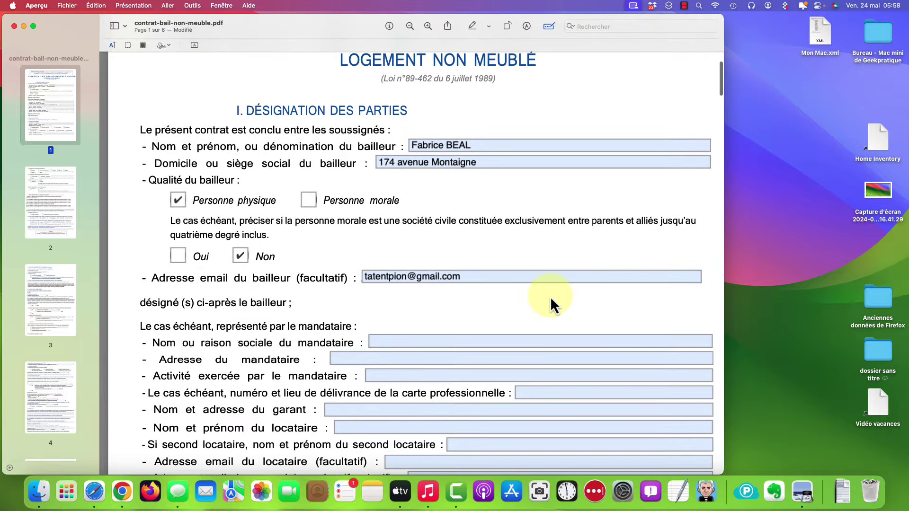
scroll(550, 297, up, 4)
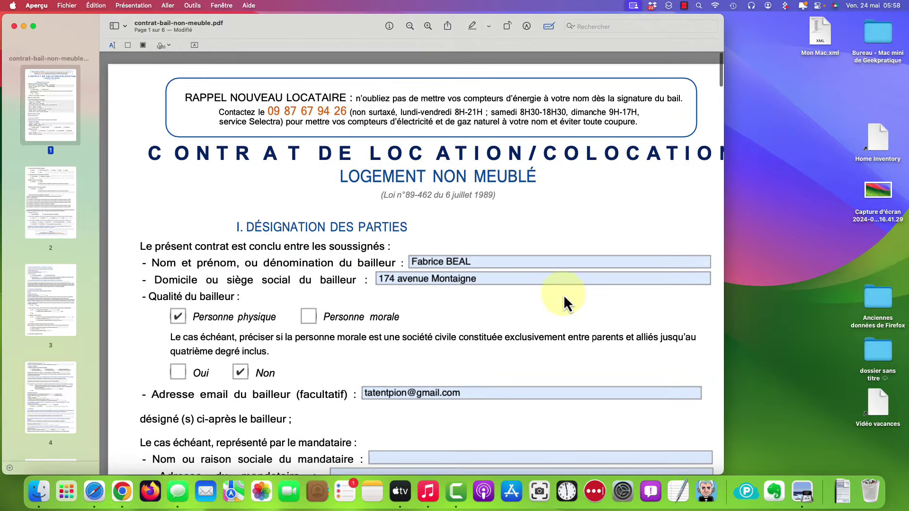
Close the contract and reopen contrat-bail-non-meuble.pdf from Finder
click(15, 27)
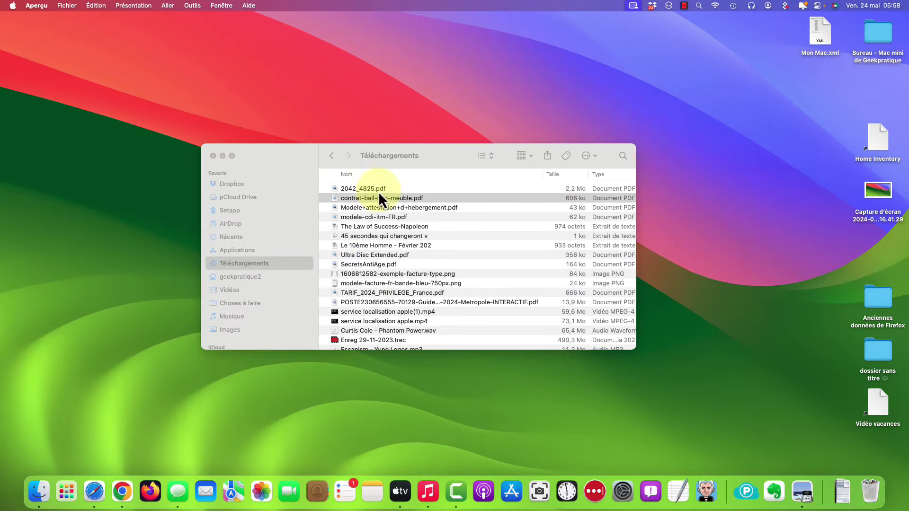
double_click(395, 199)
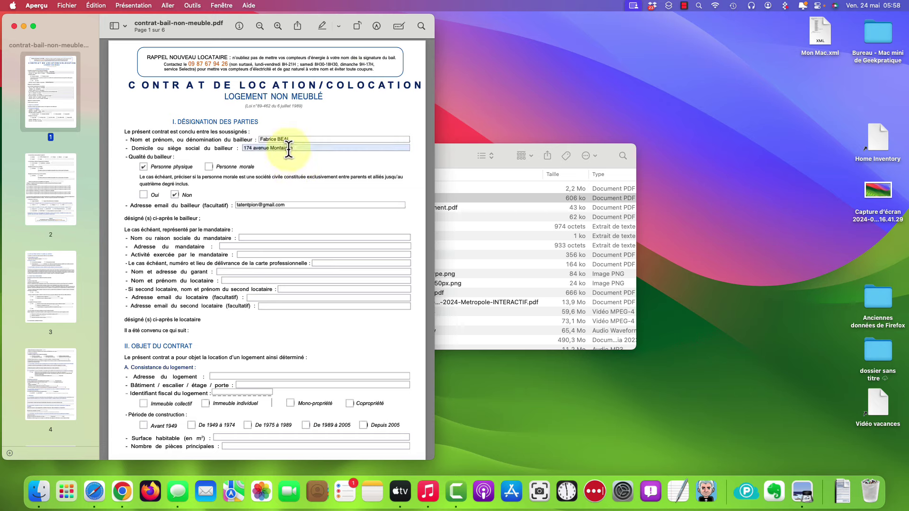
Widen the reopened contract window and re-enable form filling to review page 1
drag(430, 16, 529, 13)
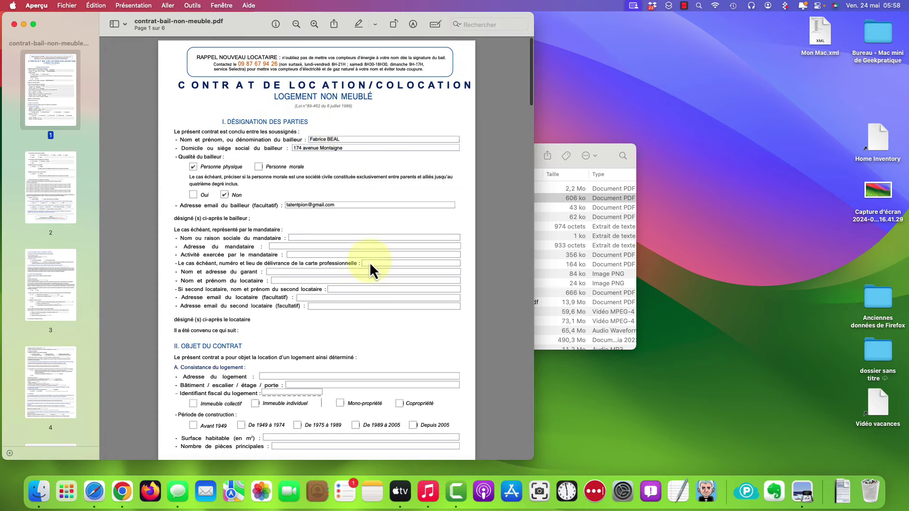
click(435, 24)
scroll(28, 211, down, 3)
scroll(31, 211, down, 5)
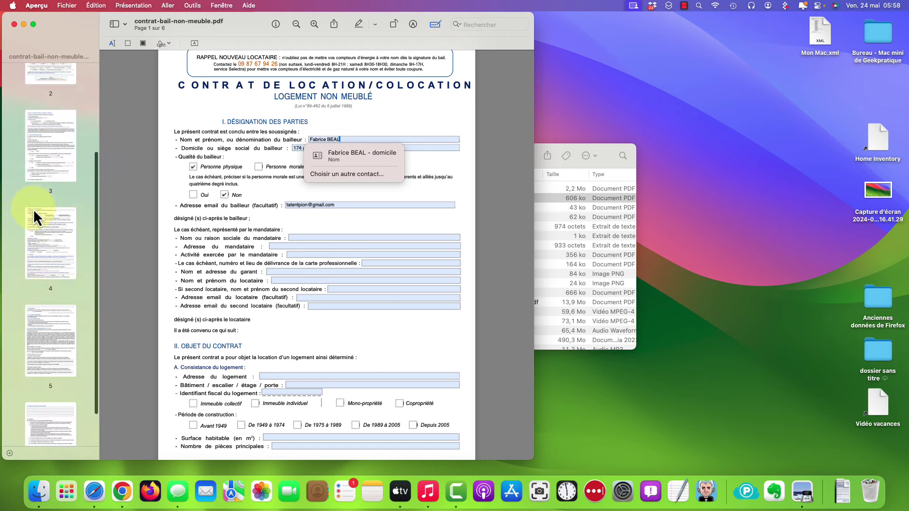
scroll(50, 292, up, 5)
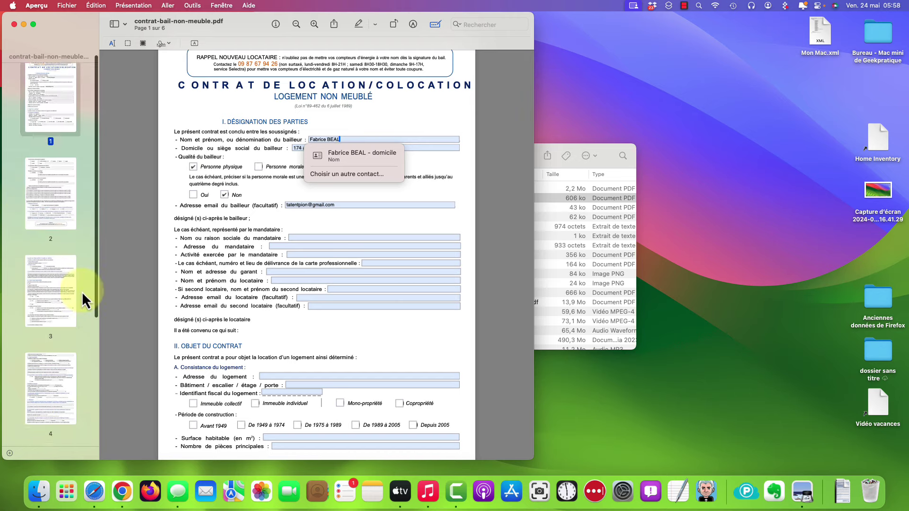
scroll(361, 221, down, 1)
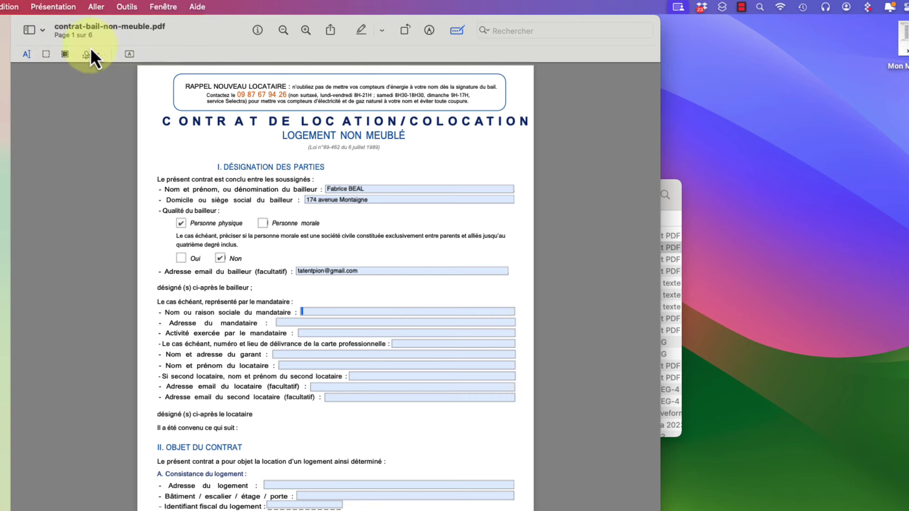
Toggle the Markup toolbar until the full set of annotation tools is showing
click(428, 31)
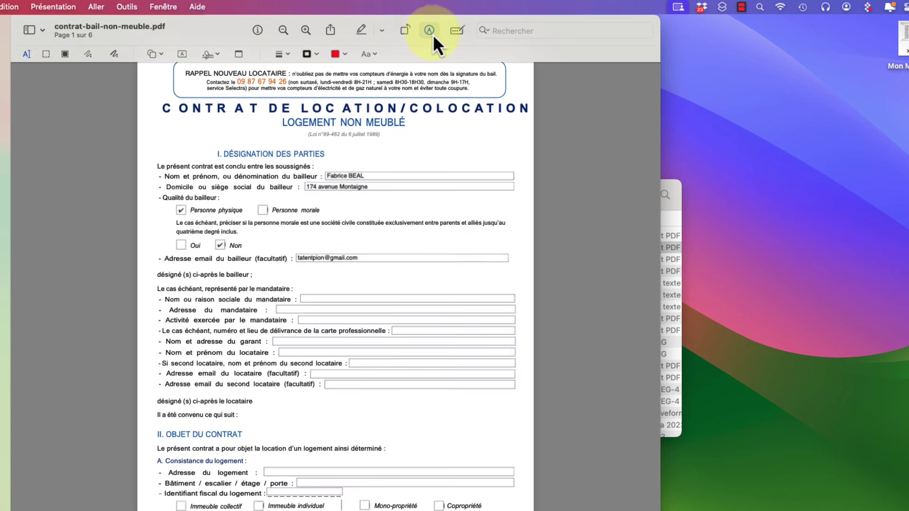
click(429, 31)
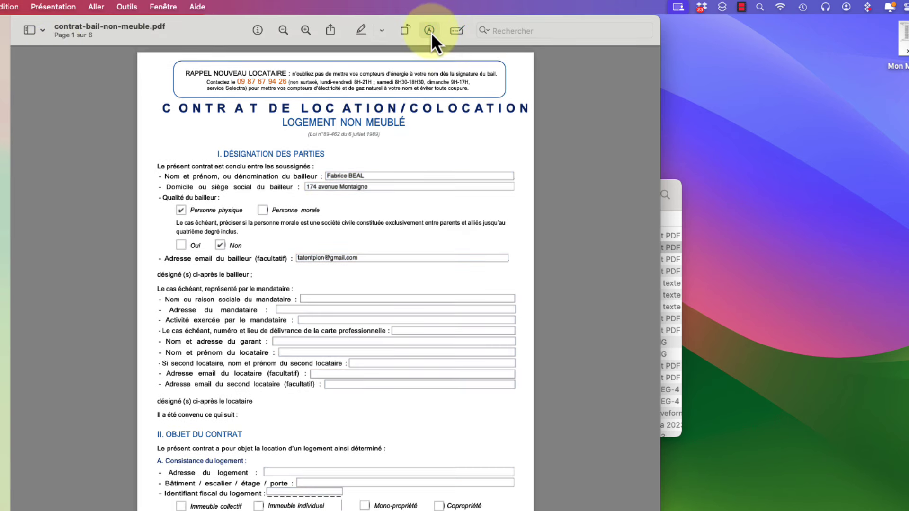
click(429, 32)
click(430, 31)
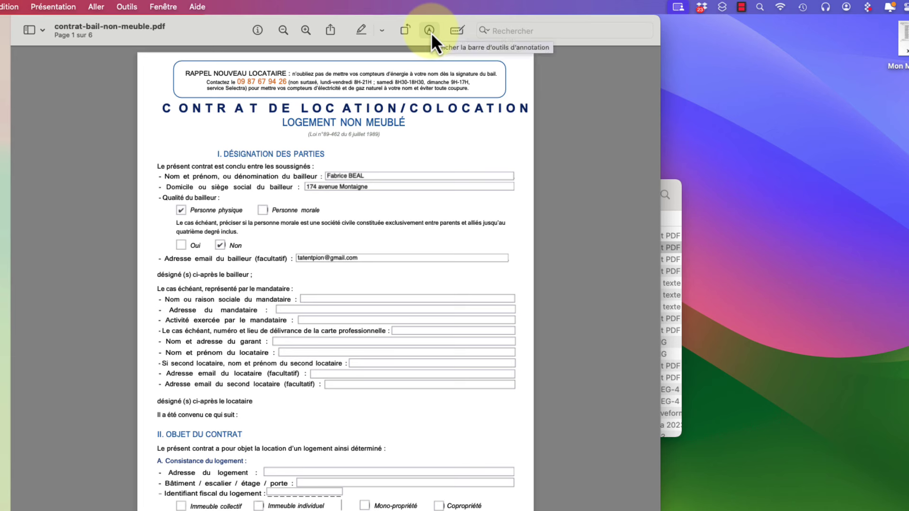
click(430, 31)
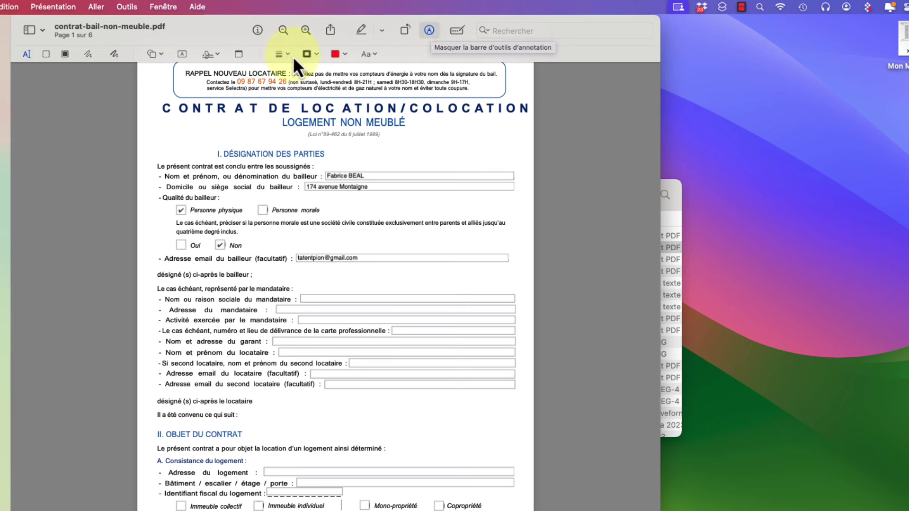
Insert a red text box beside 'Il a été convenu ce qui suit :' and select its word
click(181, 54)
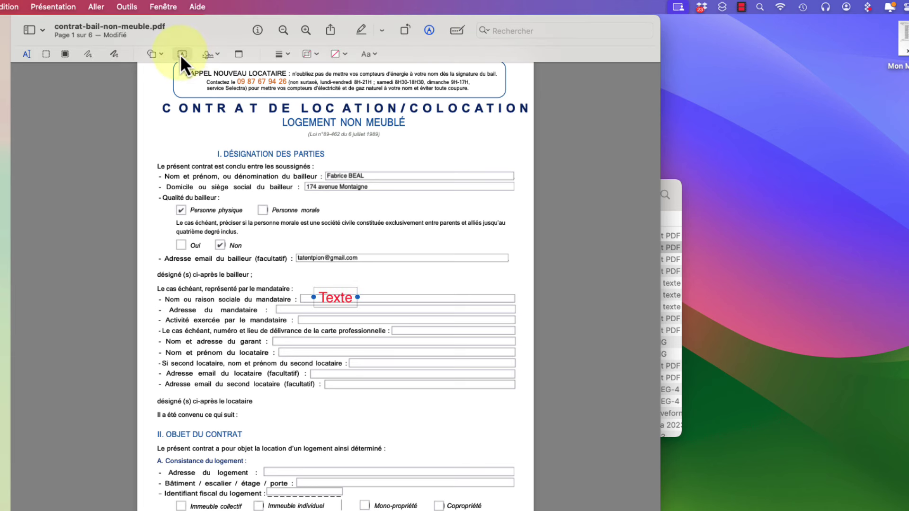
drag(339, 297, 369, 416)
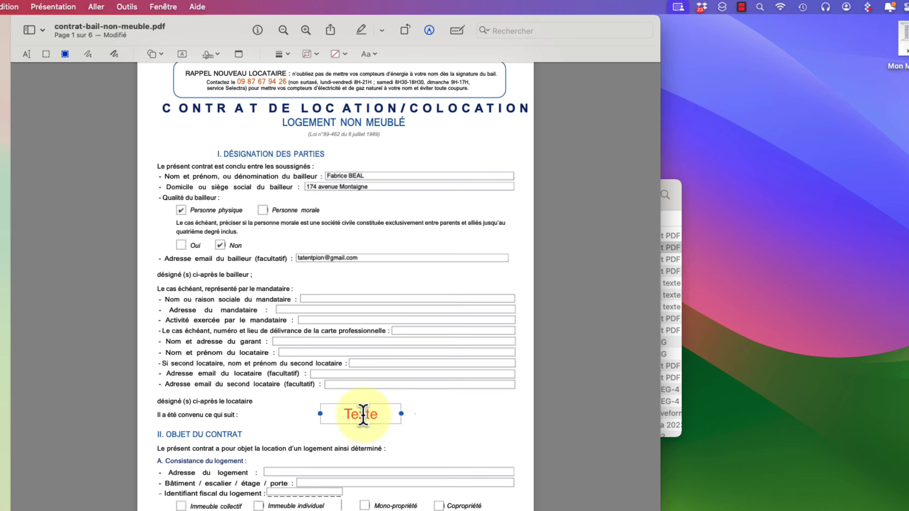
double_click(360, 414)
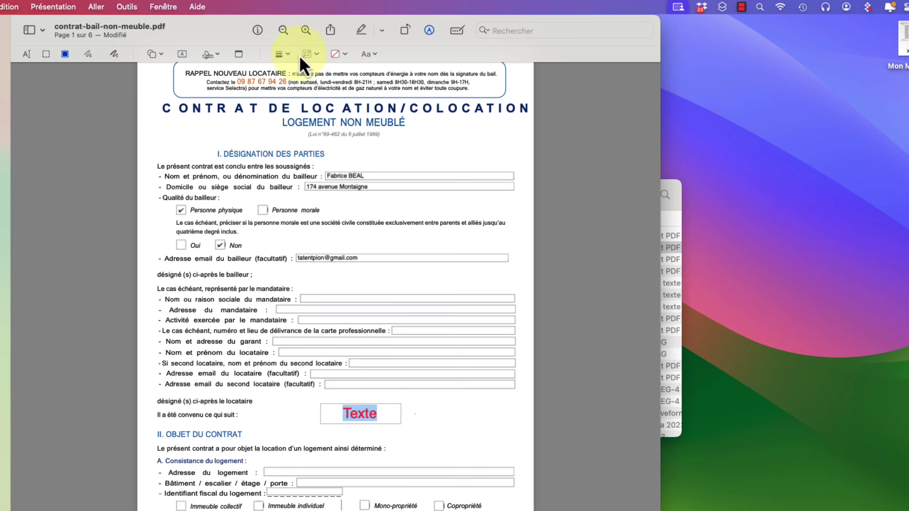
Set the Texte annotation's colour to black and its font size to 18 pt
click(375, 54)
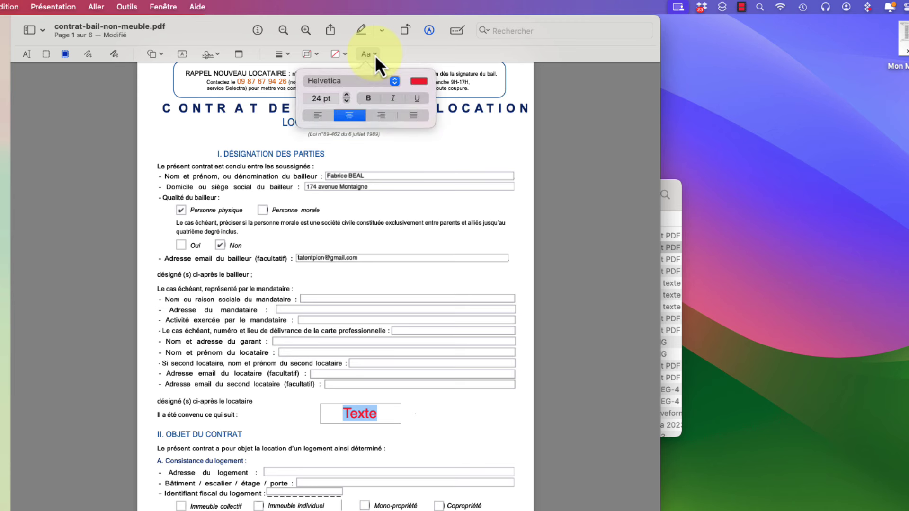
click(422, 83)
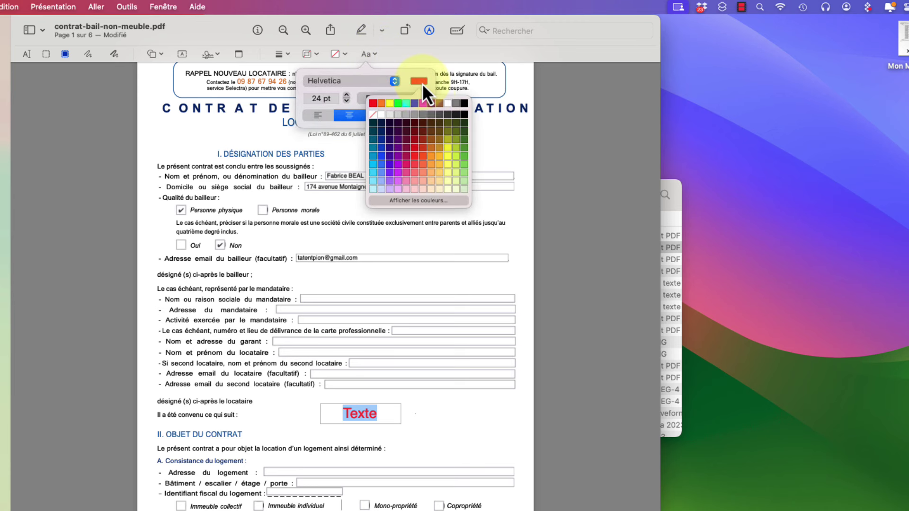
click(463, 104)
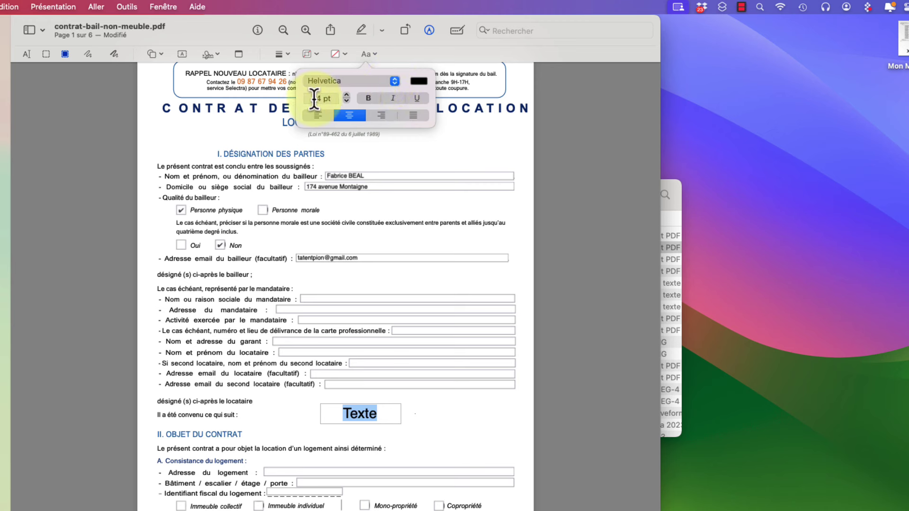
click(345, 101)
click(345, 101)
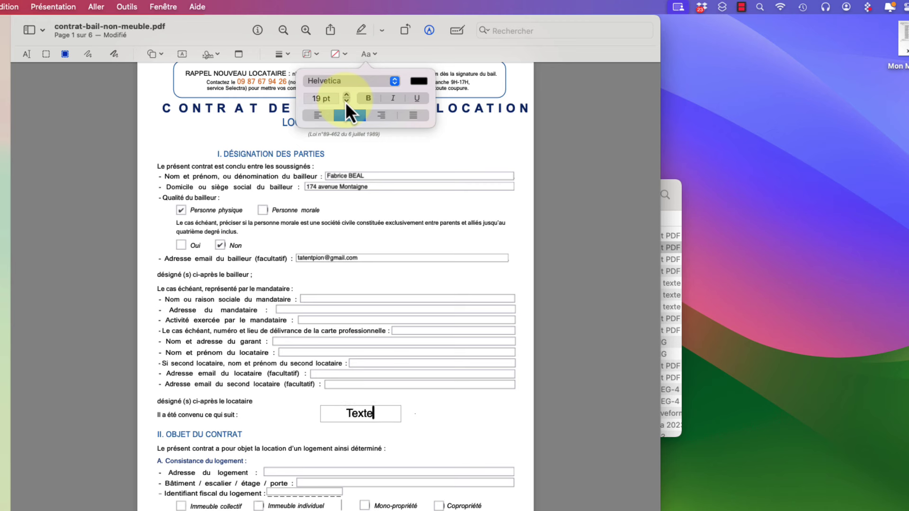
click(345, 102)
click(345, 102)
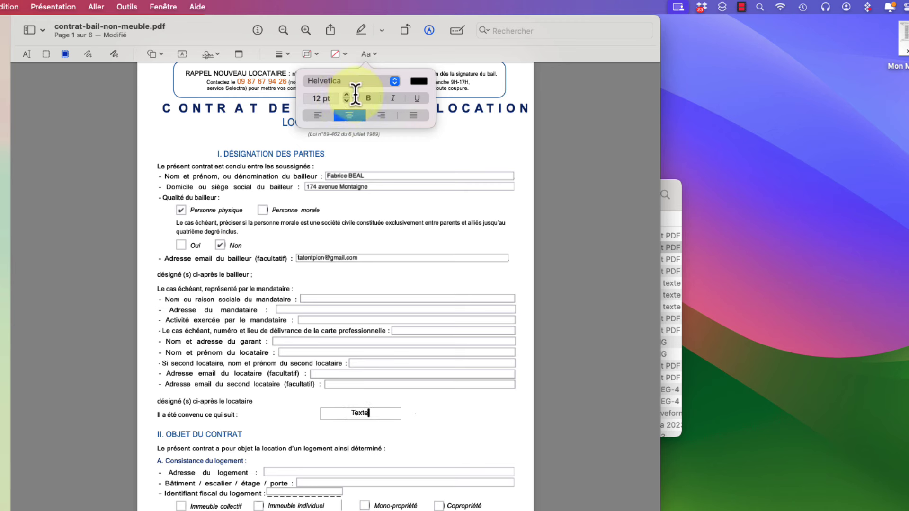
click(346, 101)
click(346, 94)
click(346, 95)
click(346, 95)
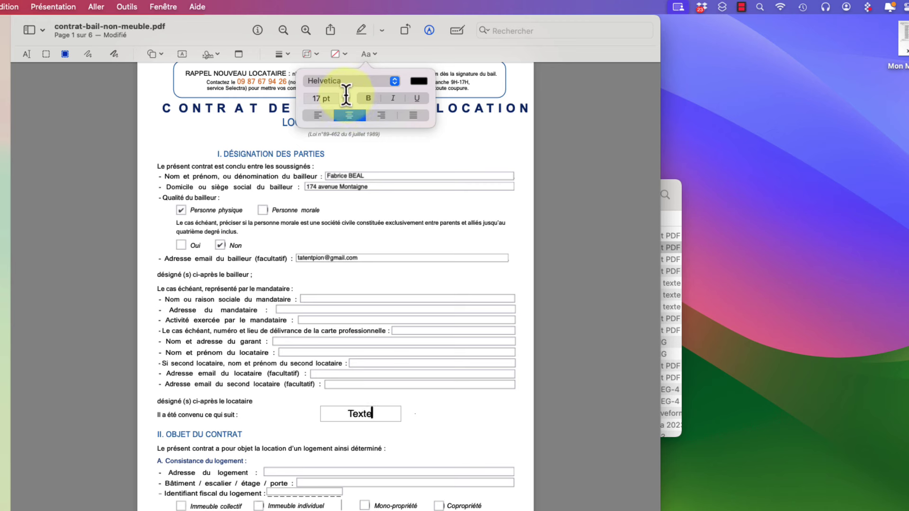
click(346, 94)
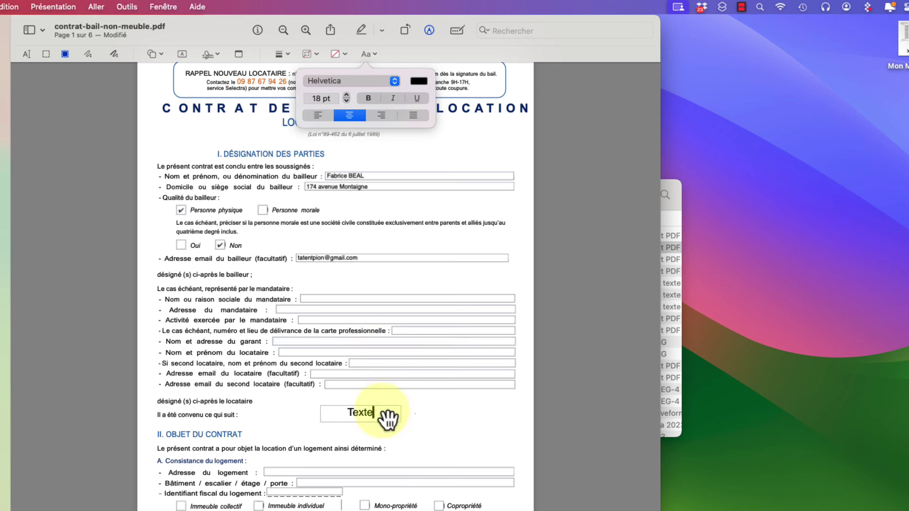
Make the word Texte bold, italic and underlined
double_click(361, 412)
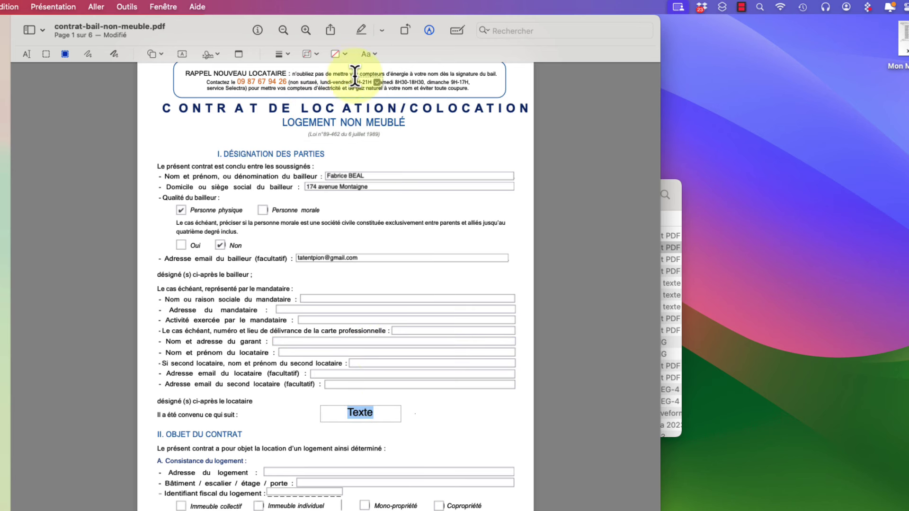
click(369, 56)
click(368, 98)
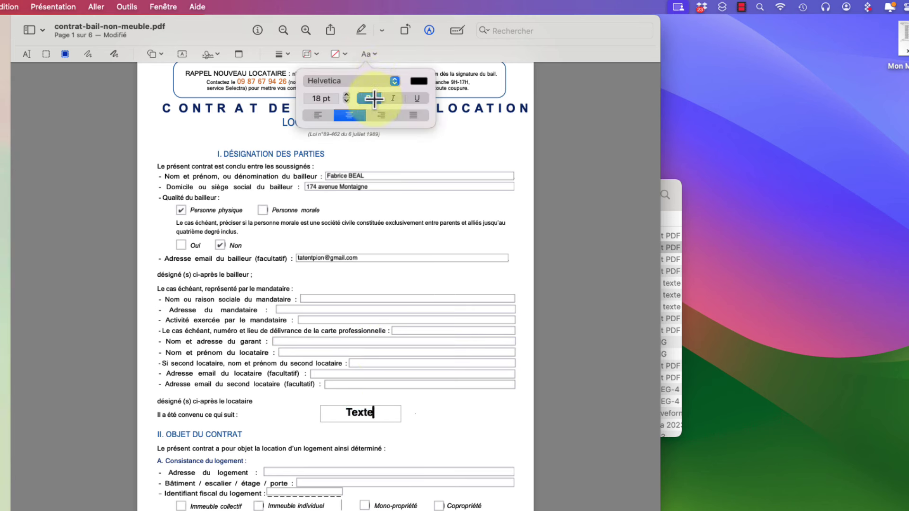
click(393, 98)
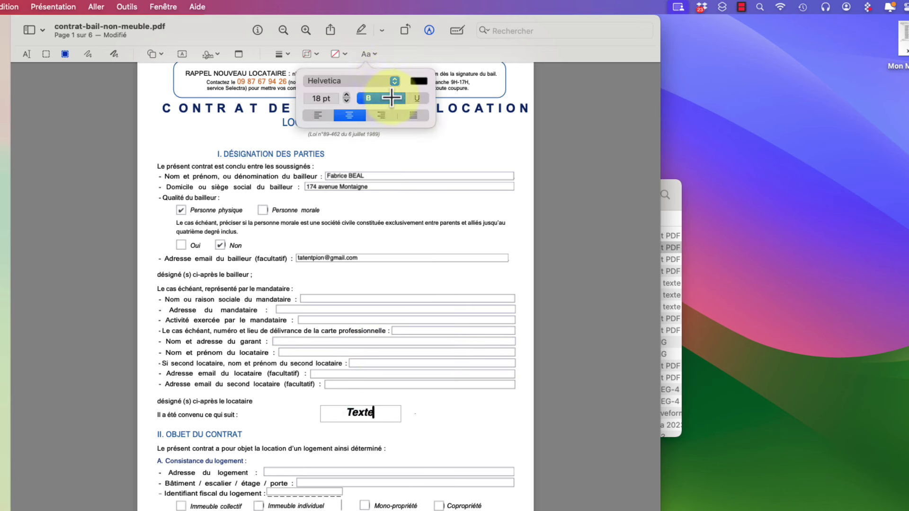
click(420, 99)
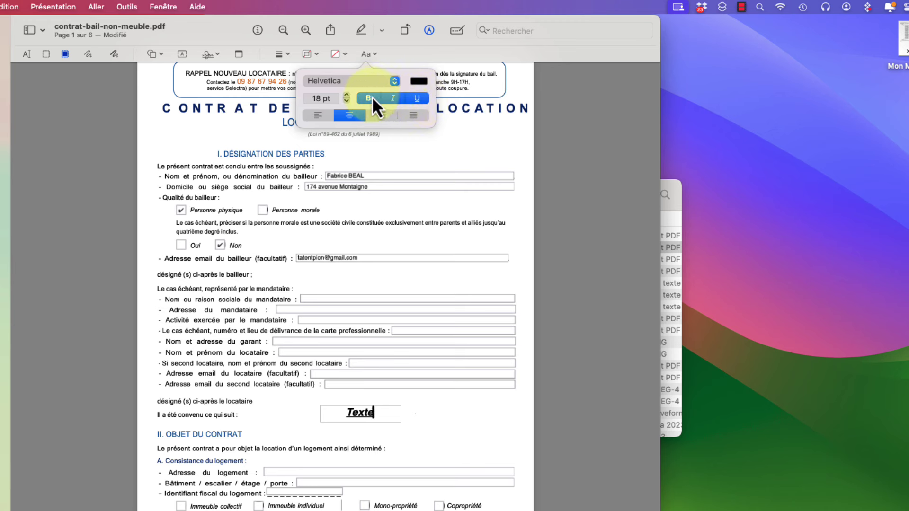
Shift the Texte box to the right on page 1, then scroll to page 6
click(361, 418)
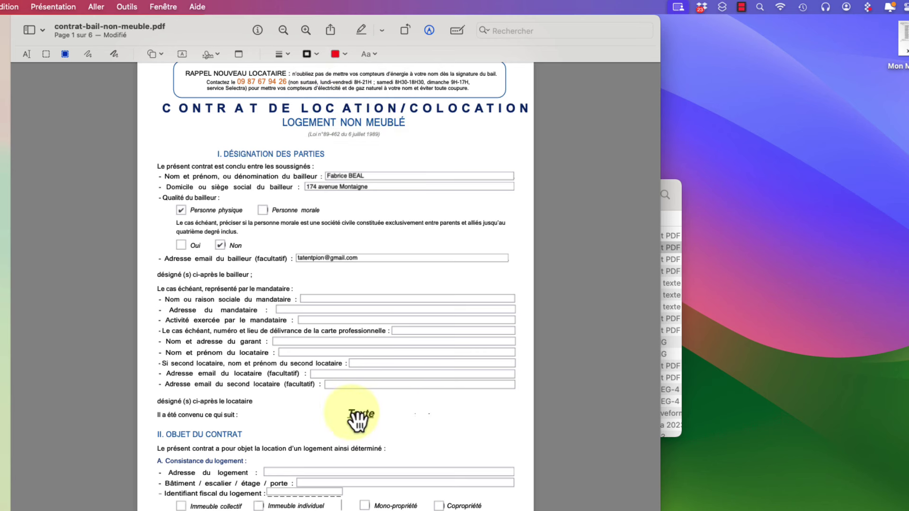
drag(361, 418, 473, 406)
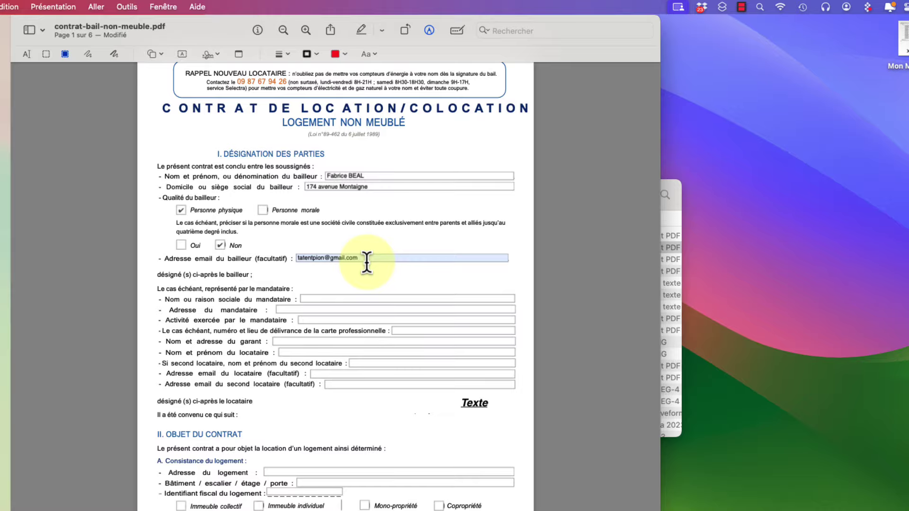
scroll(366, 261, down, 15)
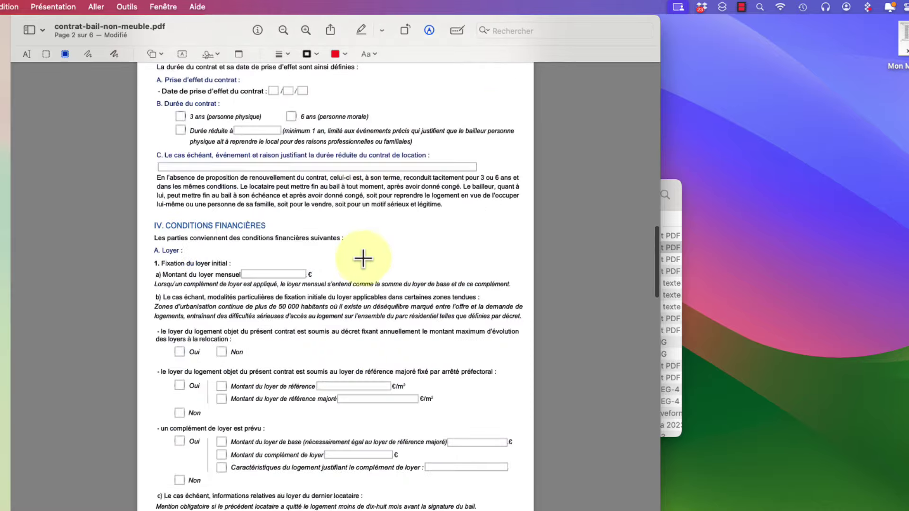
scroll(363, 258, down, 20)
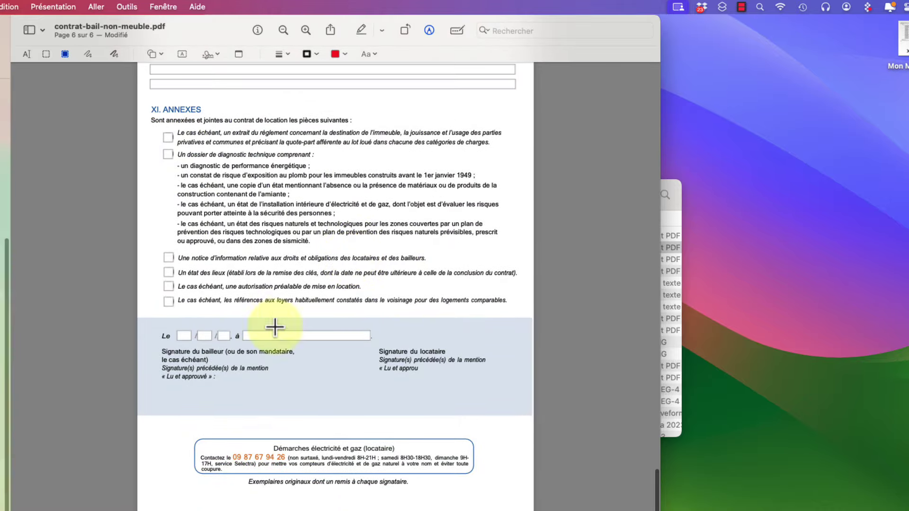
Enter the signature date 24 / 05 / 2 in the day, month and year fields
click(457, 31)
click(185, 388)
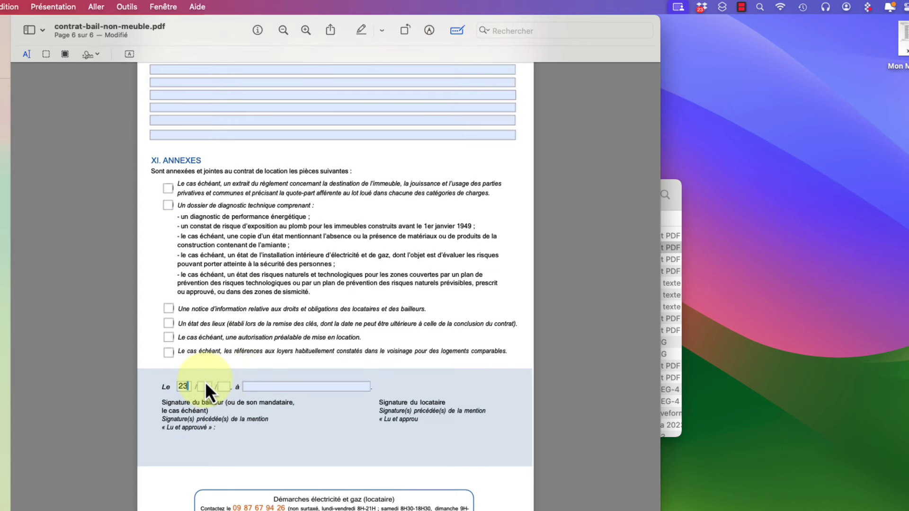
text(24)
key(Tab)
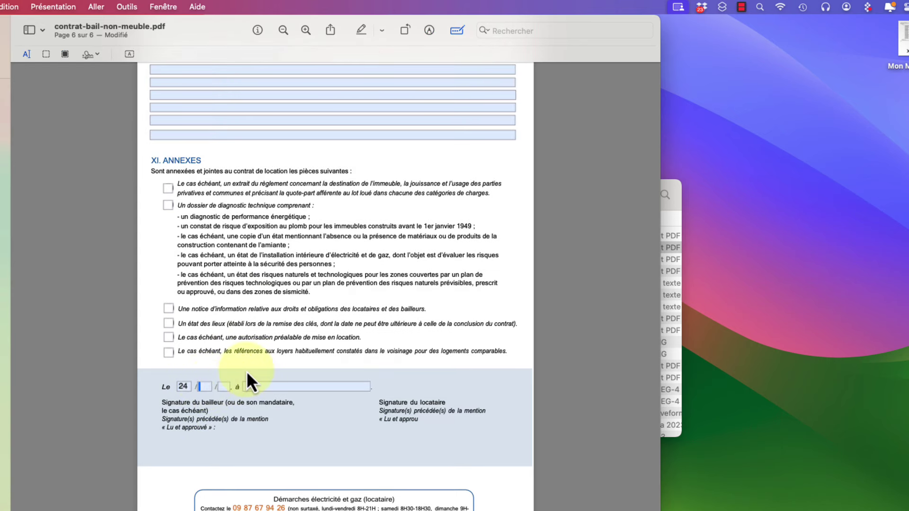
text(05)
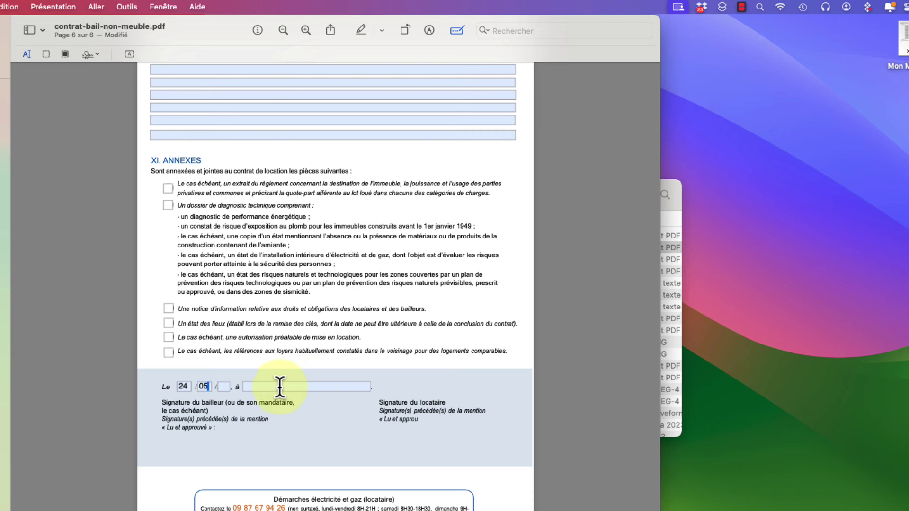
key(Tab)
text(24)
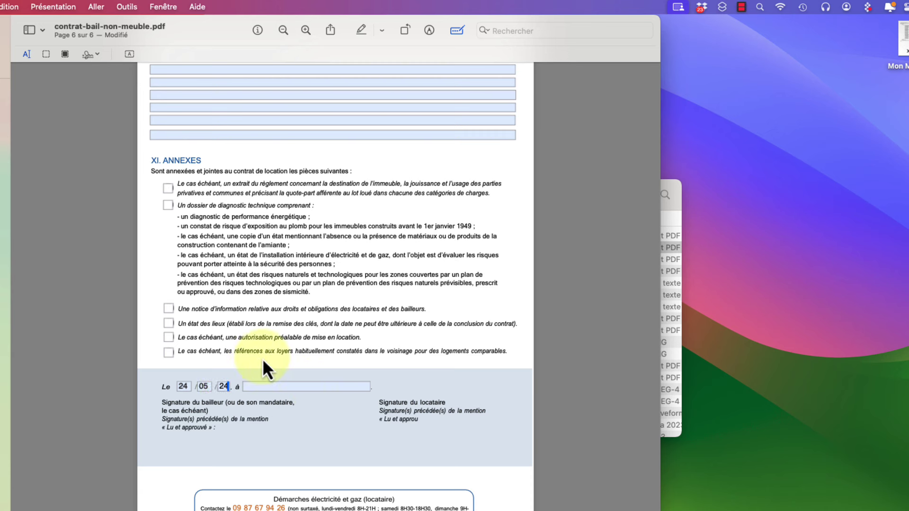
key(BackSpace)
Fill the place field of the signature block with 'Paris'
click(333, 386)
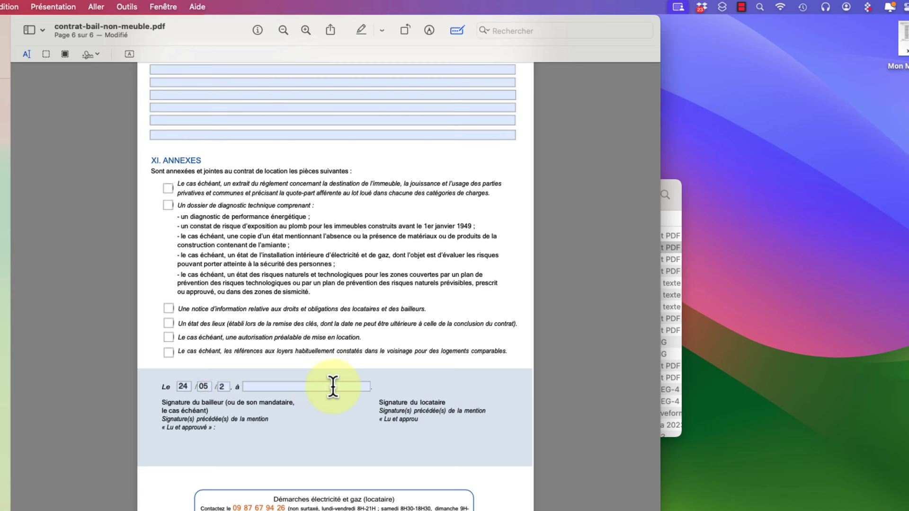
text(Paris)
scroll(277, 400, down, 1)
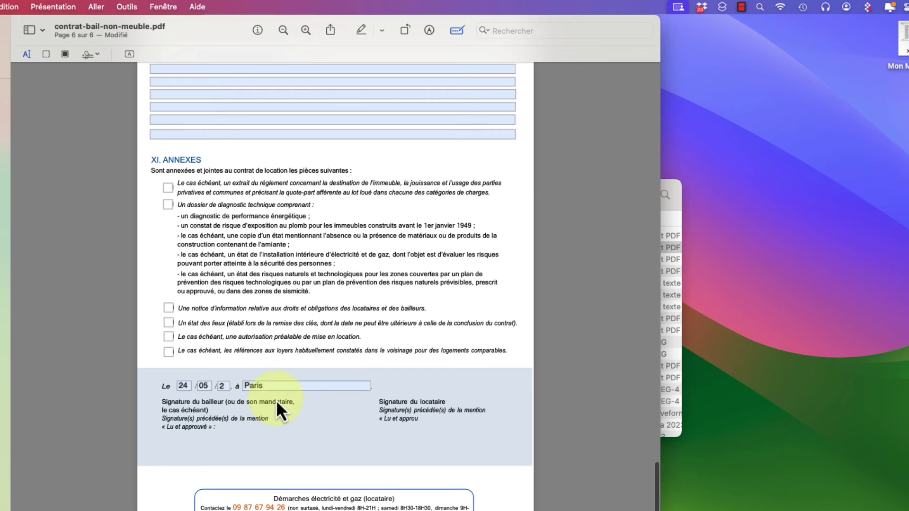
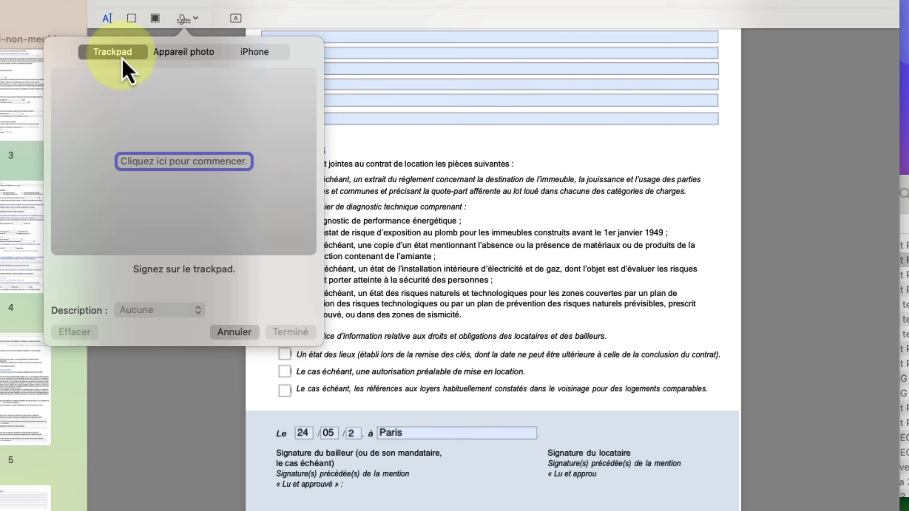
Draw a signature freehand on the trackpad and save it with the description 'Ma signature'
click(172, 166)
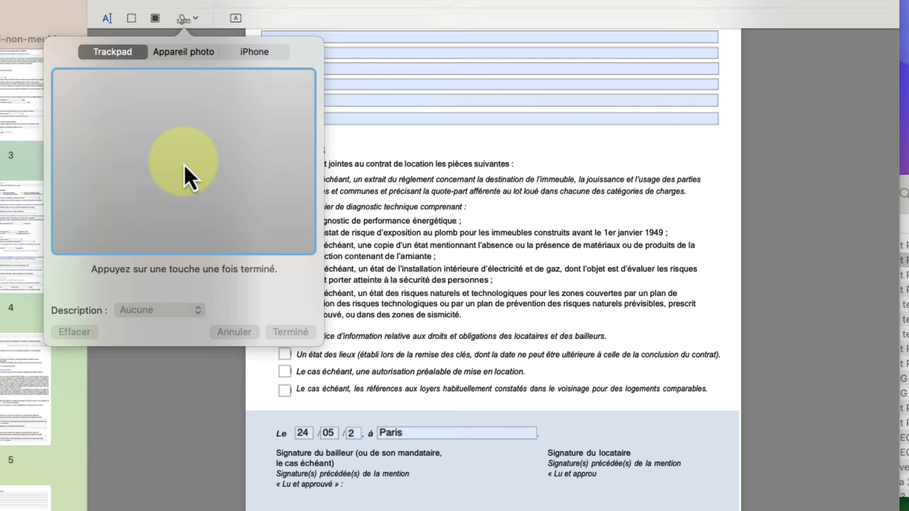
mouse_move(192, 151)
mouse_down()
mouse_move(151, 165)
mouse_move(147, 177)
mouse_move(228, 144)
mouse_move(239, 184)
mouse_move(246, 176)
mouse_up()
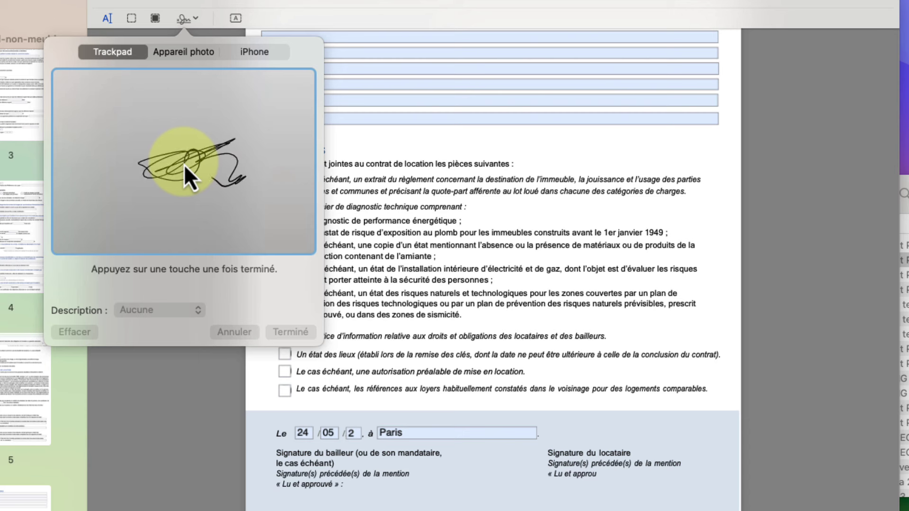
key(space)
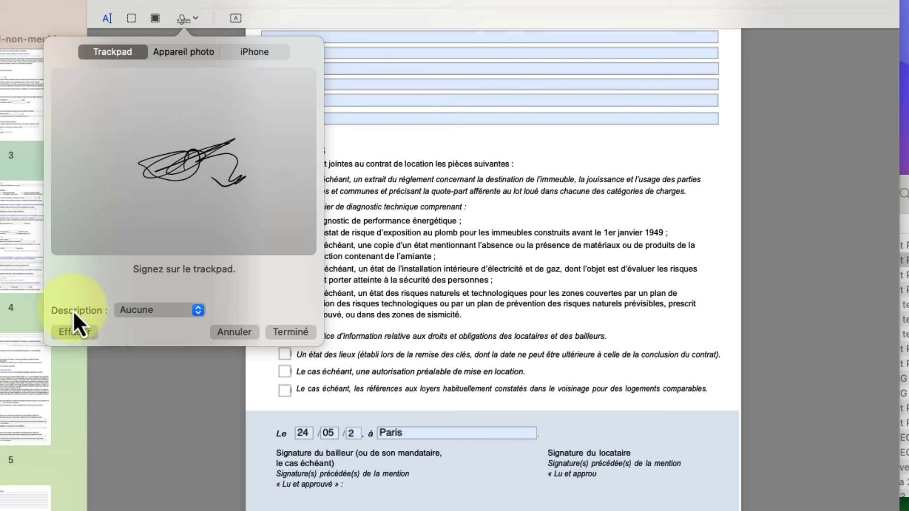
click(195, 310)
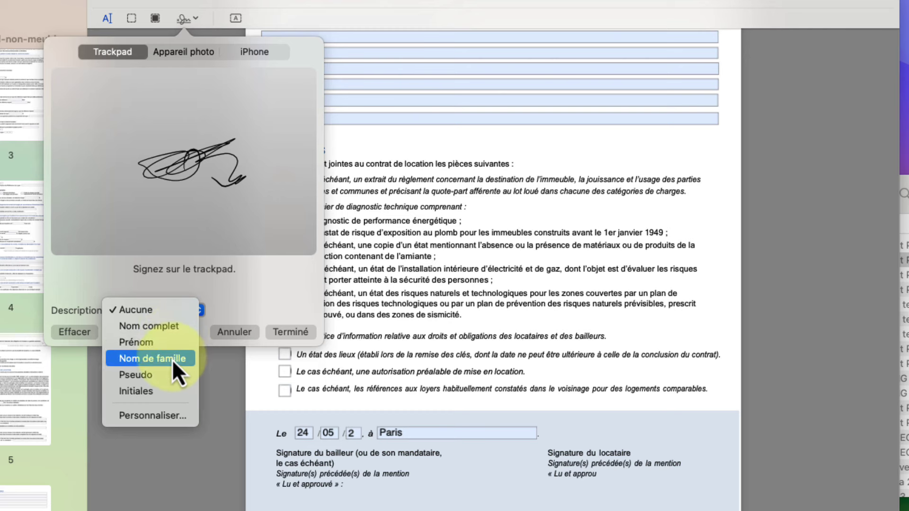
click(157, 417)
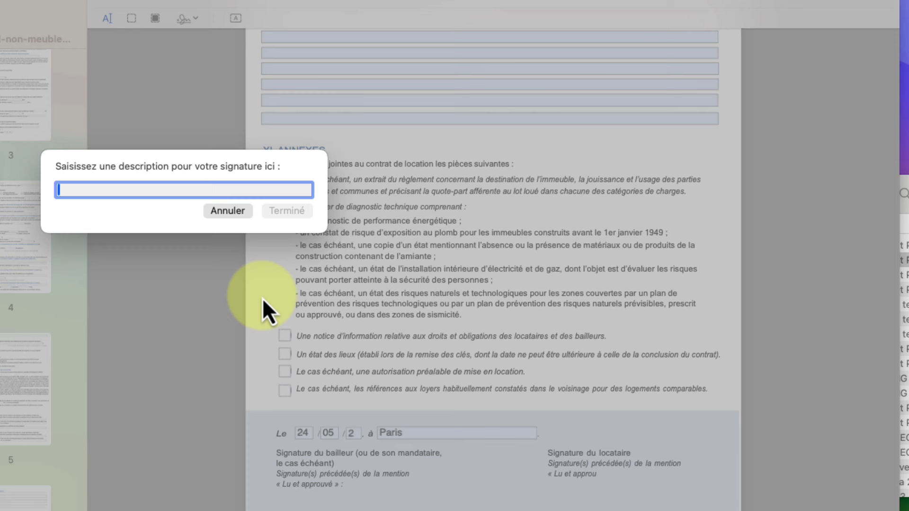
text(Ma )
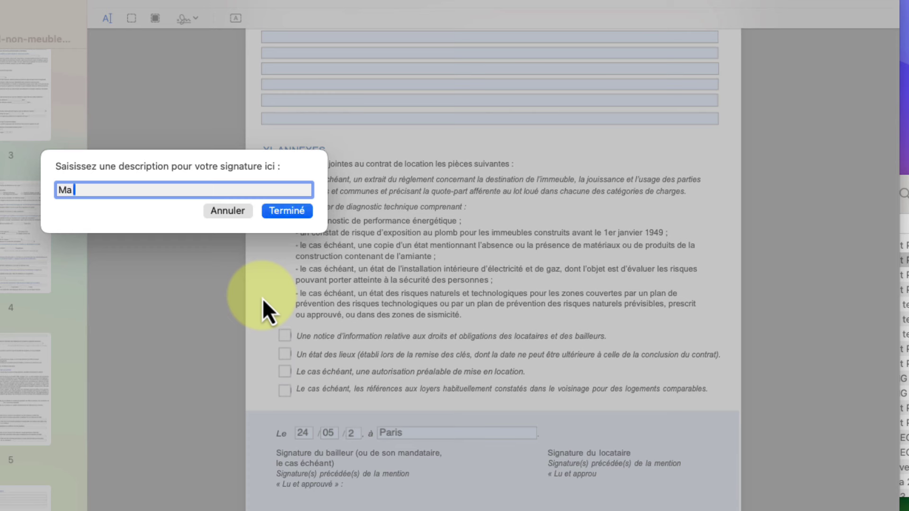
text(signature)
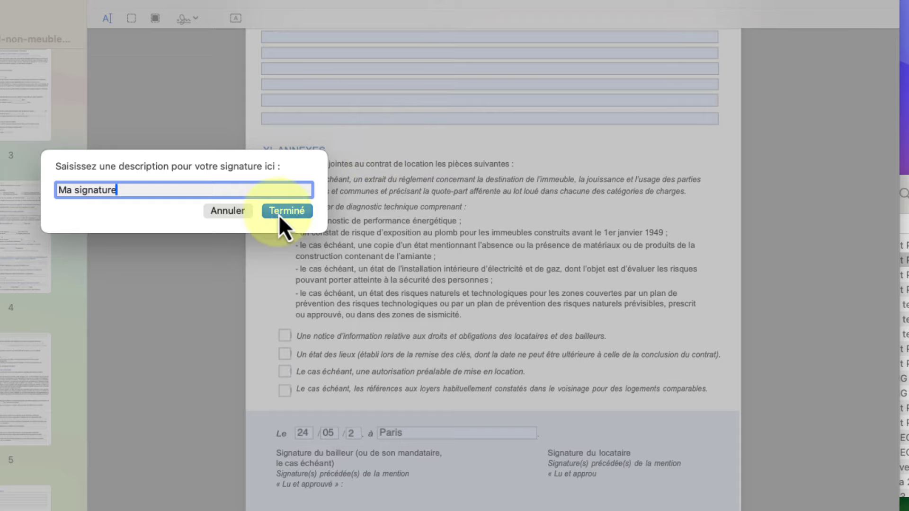
click(284, 211)
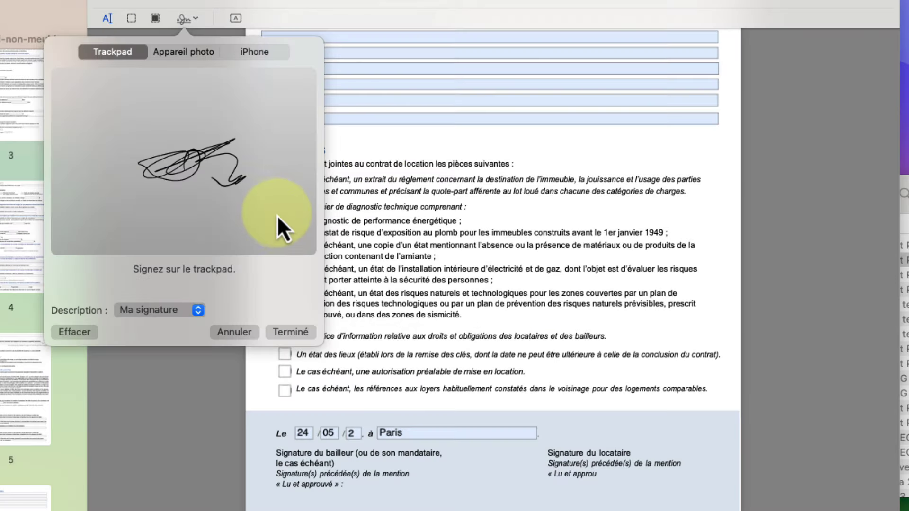
click(288, 334)
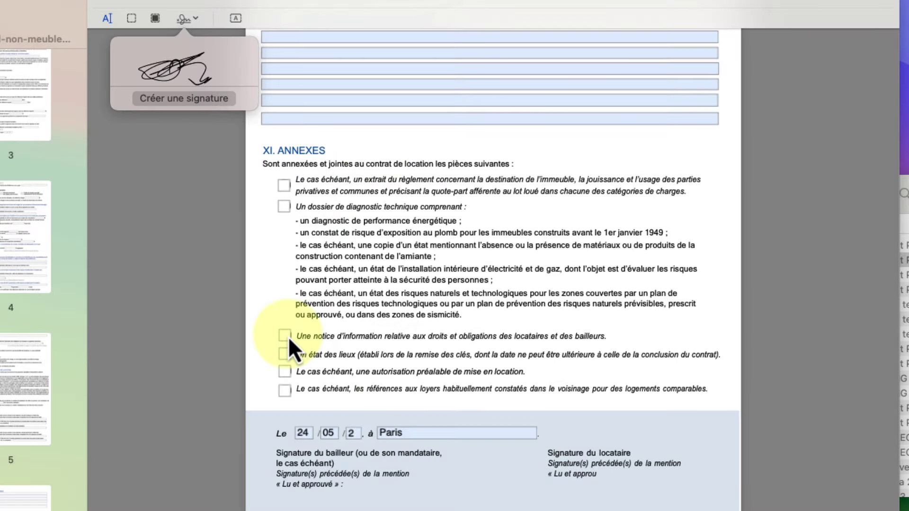
Insert the saved signature and position it in the Signature du locataire box on page 6
click(189, 146)
click(190, 18)
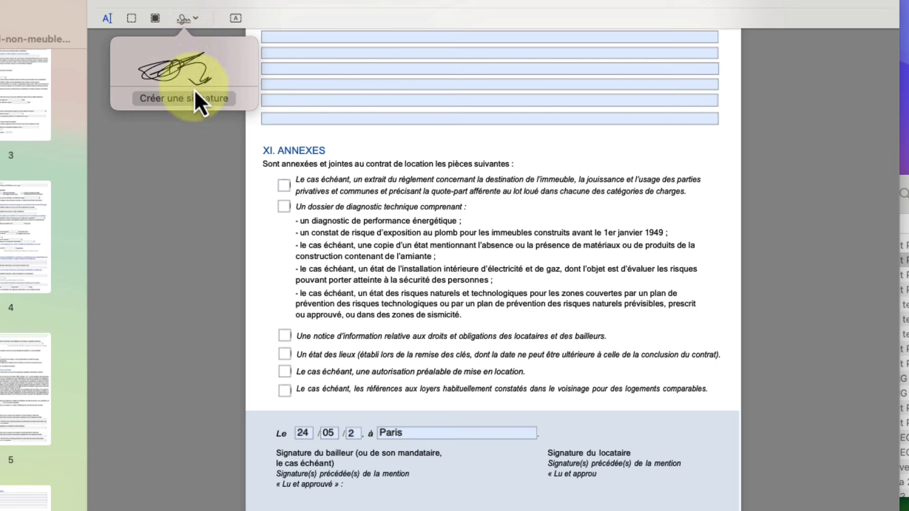
mouse_move(185, 73)
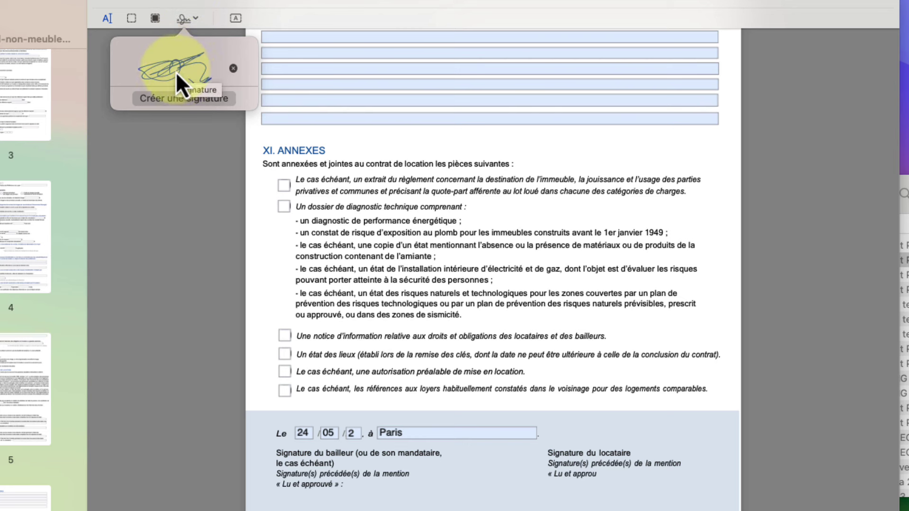
click(176, 72)
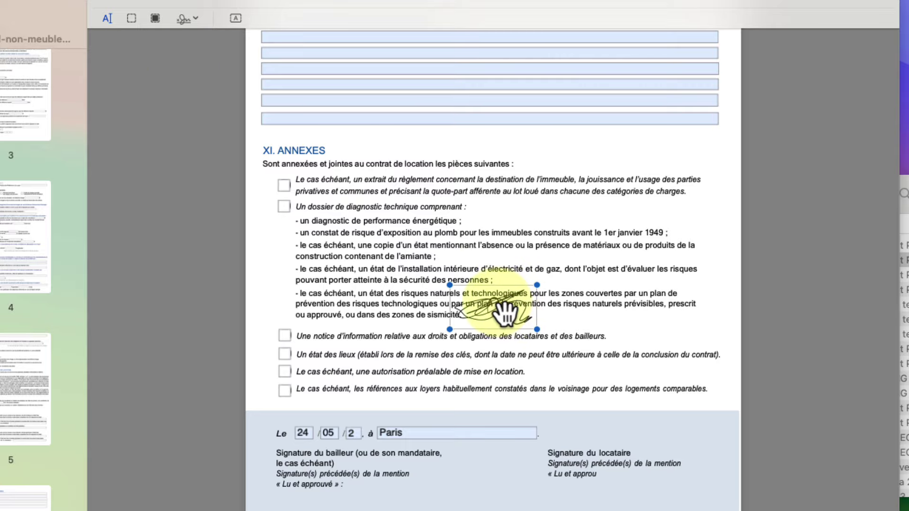
mouse_move(508, 314)
mouse_down()
mouse_move(487, 353)
mouse_move(559, 485)
mouse_move(638, 510)
mouse_move(664, 507)
mouse_up()
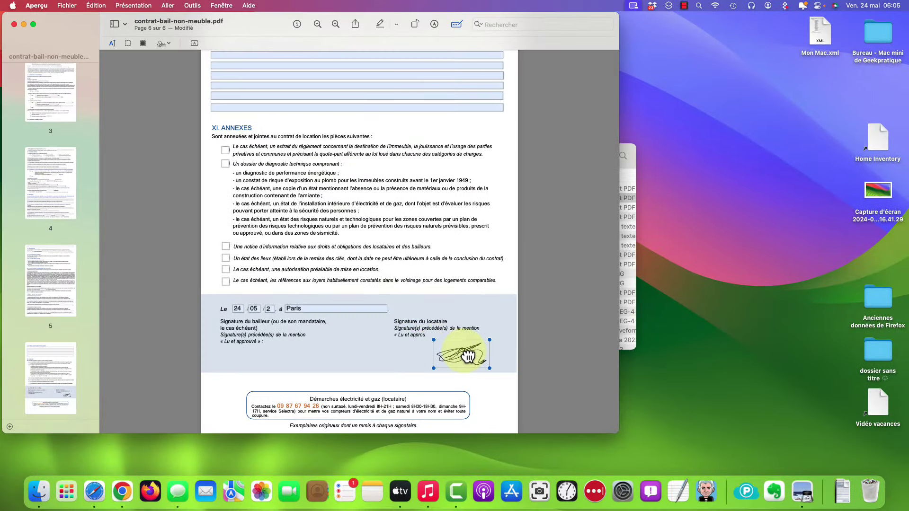
mouse_move(468, 355)
mouse_down()
mouse_move(448, 357)
mouse_move(502, 327)
mouse_move(490, 333)
mouse_up()
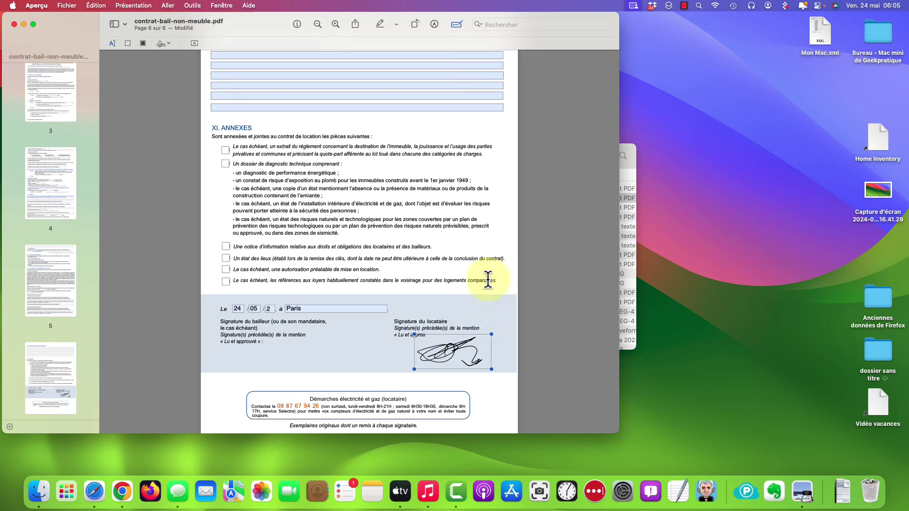
Close contrat-bail-non-meuble.pdf and reopen it from Téléchargements to confirm the signature was kept
click(15, 24)
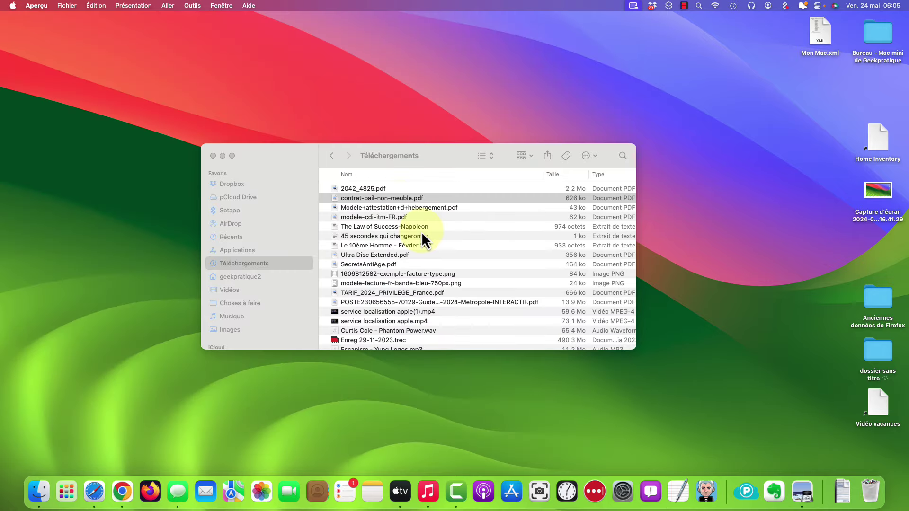
double_click(398, 198)
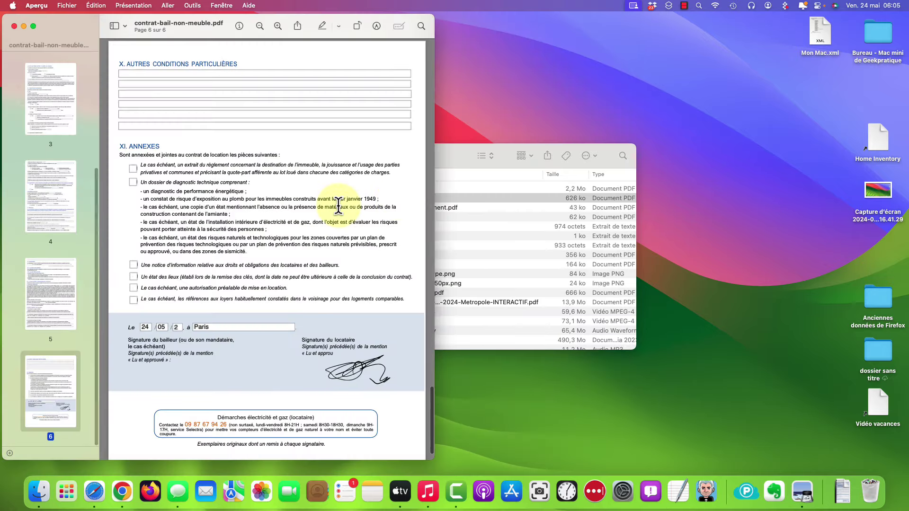
scroll(308, 212, up, 1)
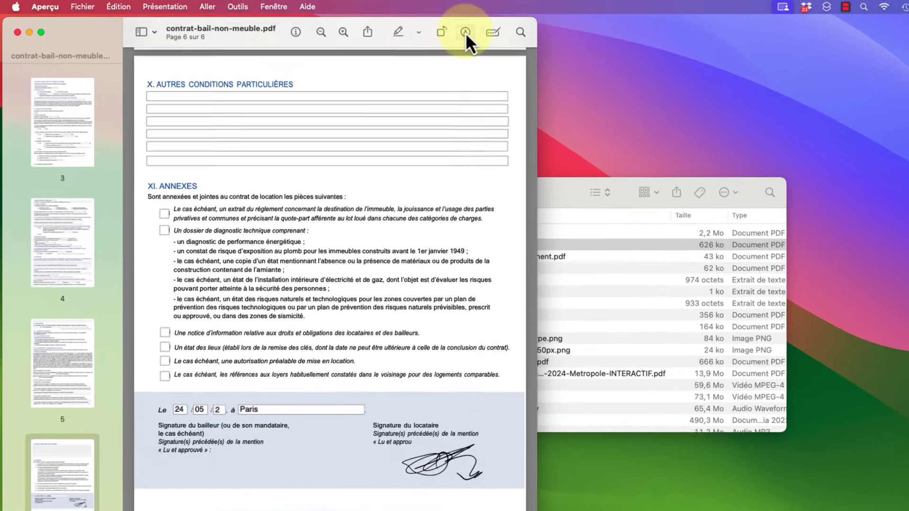
Capture a signature with the camera, save it, and start creating another signature
click(377, 27)
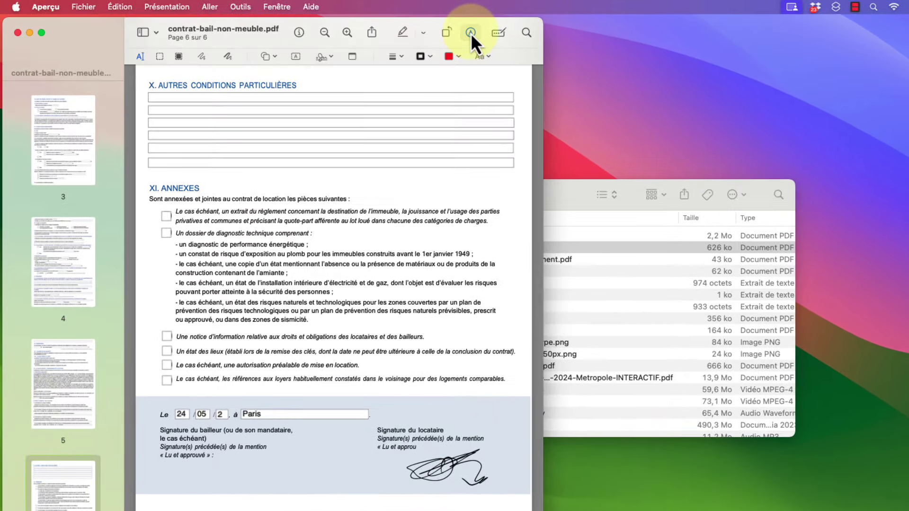
click(329, 57)
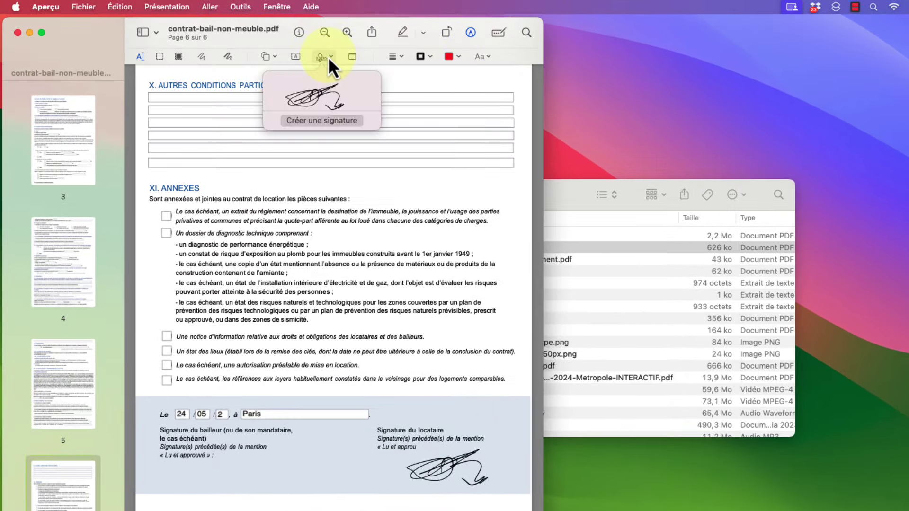
click(318, 123)
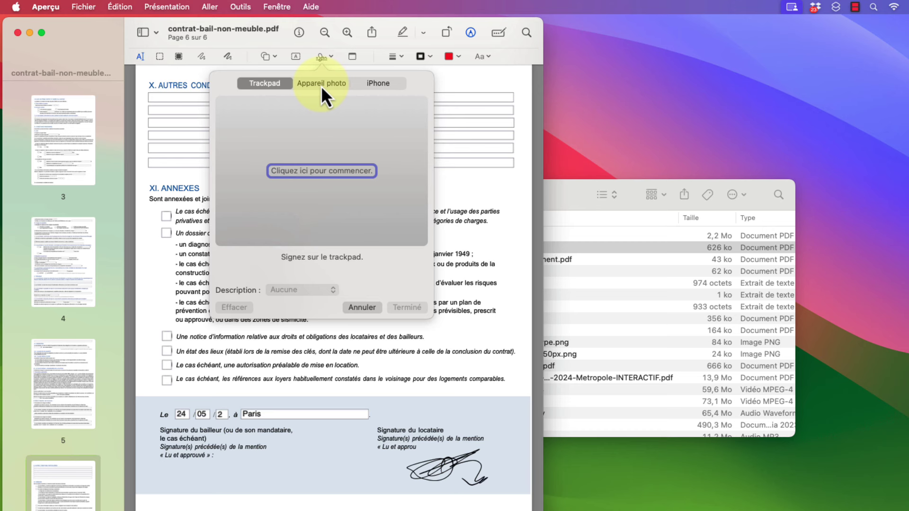
click(321, 86)
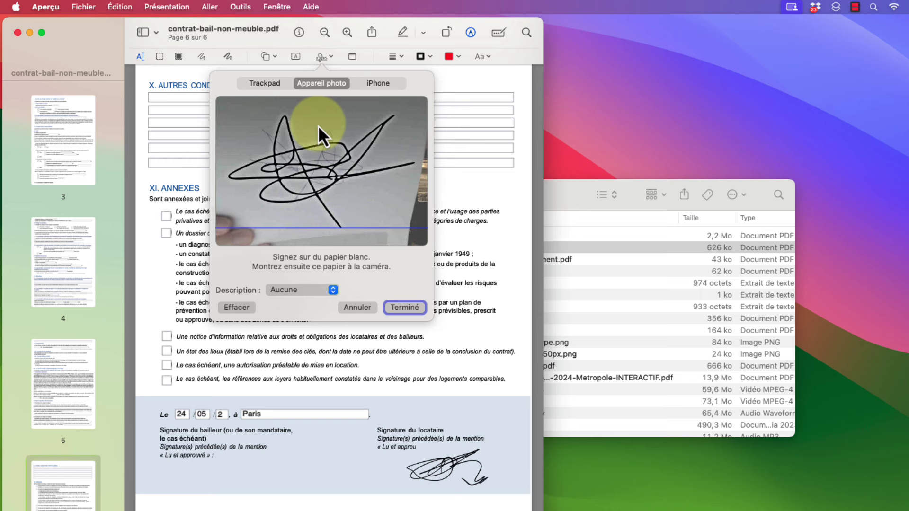
click(403, 308)
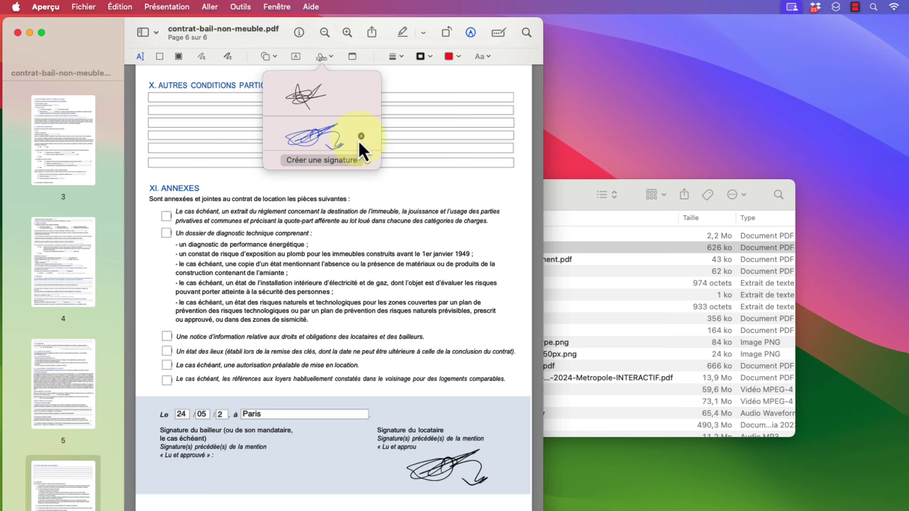
click(331, 161)
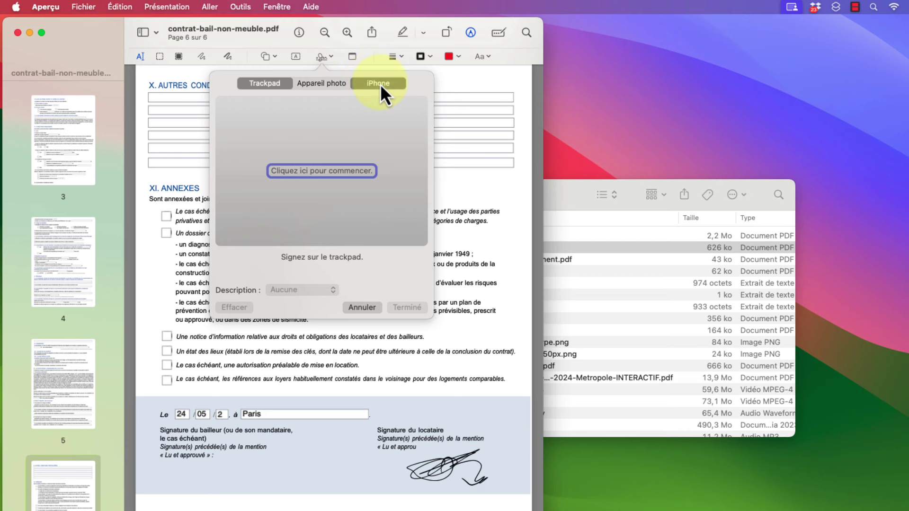
Add a signature drawn on the iPhone, then delete the third saved signature
click(380, 84)
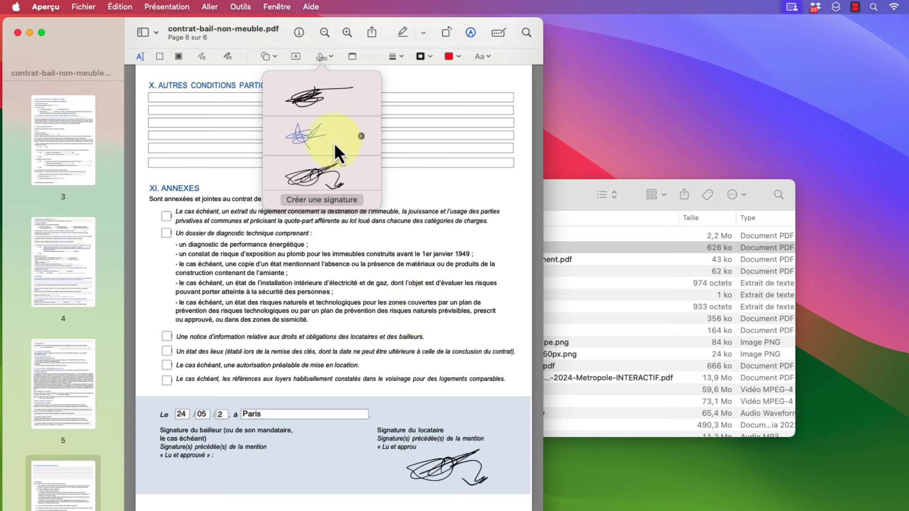
mouse_move(360, 104)
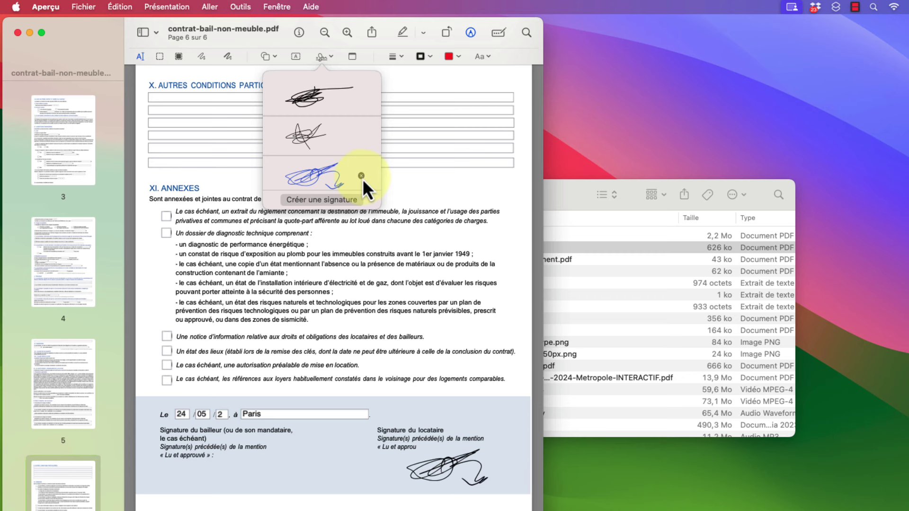
click(362, 179)
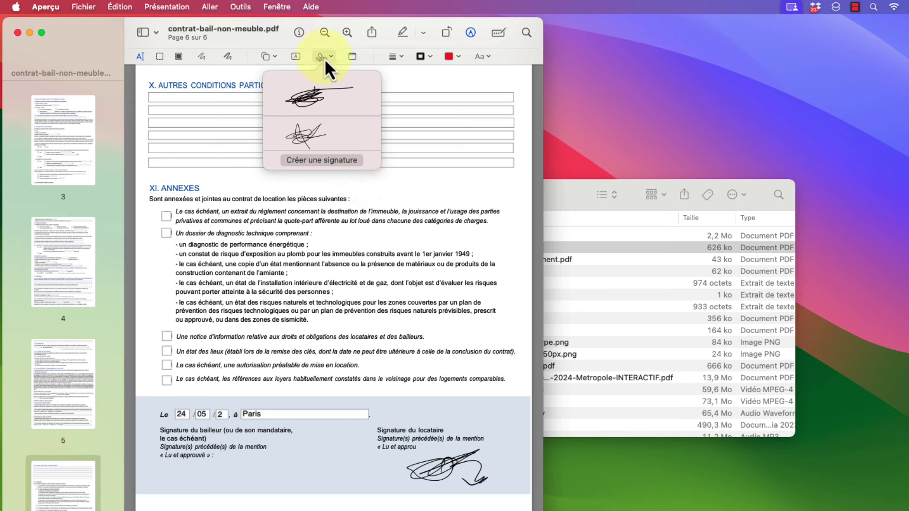
Draw the initials FB on the trackpad and save them with the description Initiales
click(315, 162)
click(313, 171)
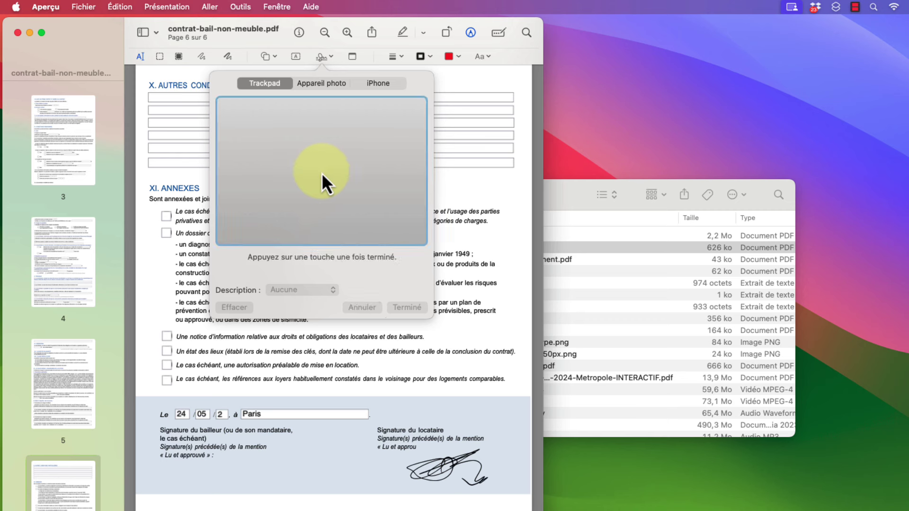
mouse_move(257, 155)
mouse_down()
mouse_move(262, 198)
mouse_move(298, 132)
mouse_up()
mouse_move(254, 170)
mouse_down()
mouse_move(283, 157)
mouse_move(331, 187)
mouse_up()
mouse_move(328, 155)
mouse_down()
mouse_move(370, 171)
mouse_move(343, 187)
mouse_up()
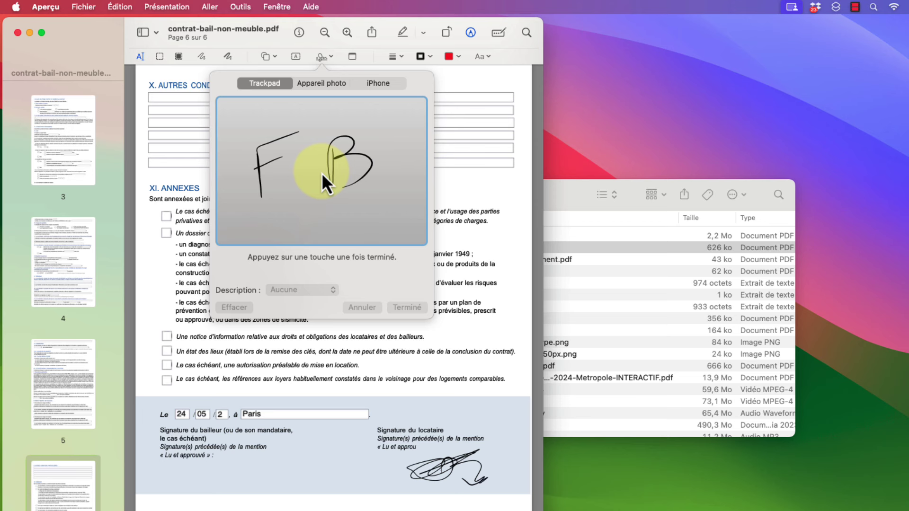
key(space)
click(332, 291)
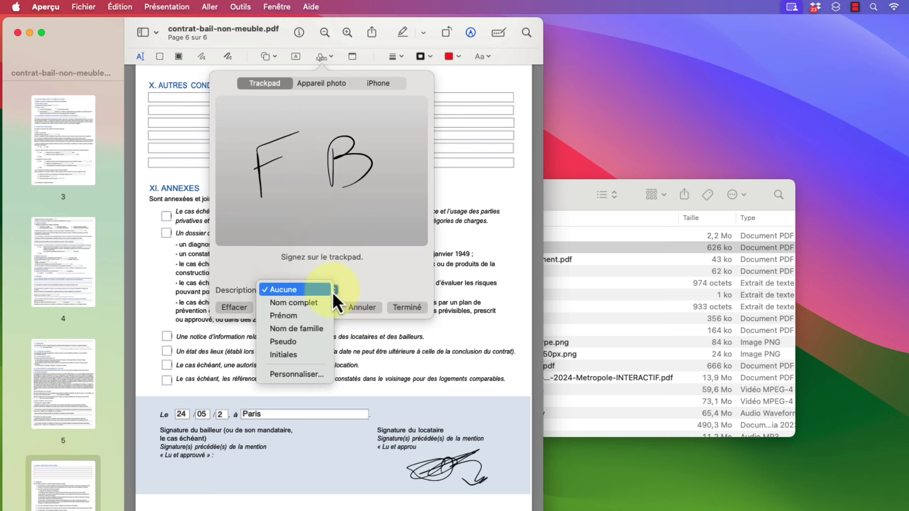
click(295, 355)
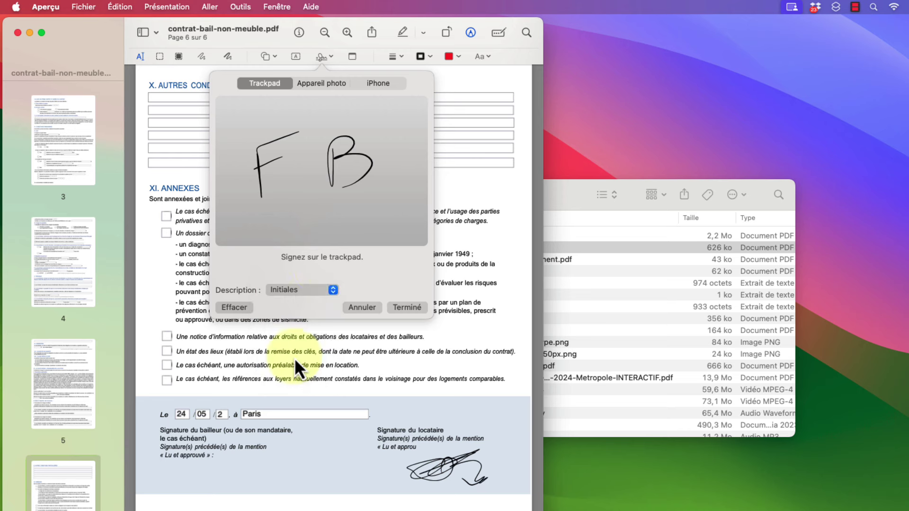
click(405, 308)
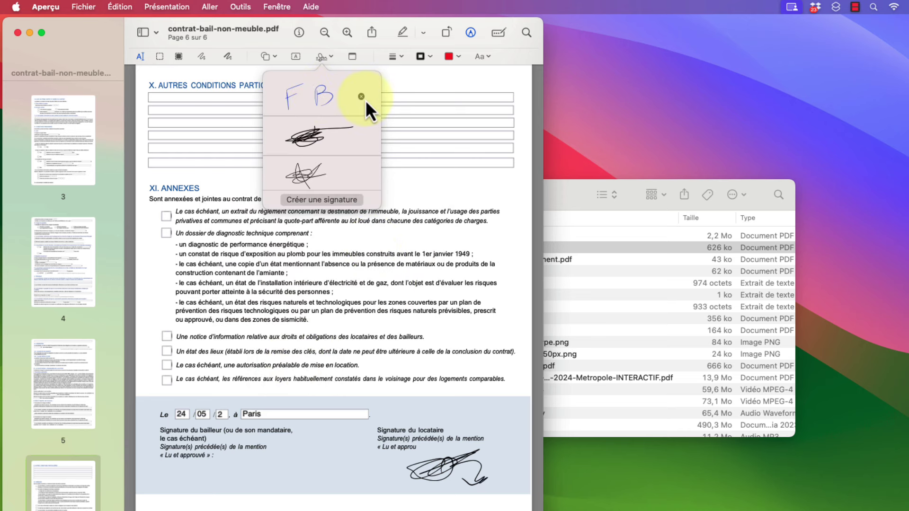
scroll(396, 398, down, 2)
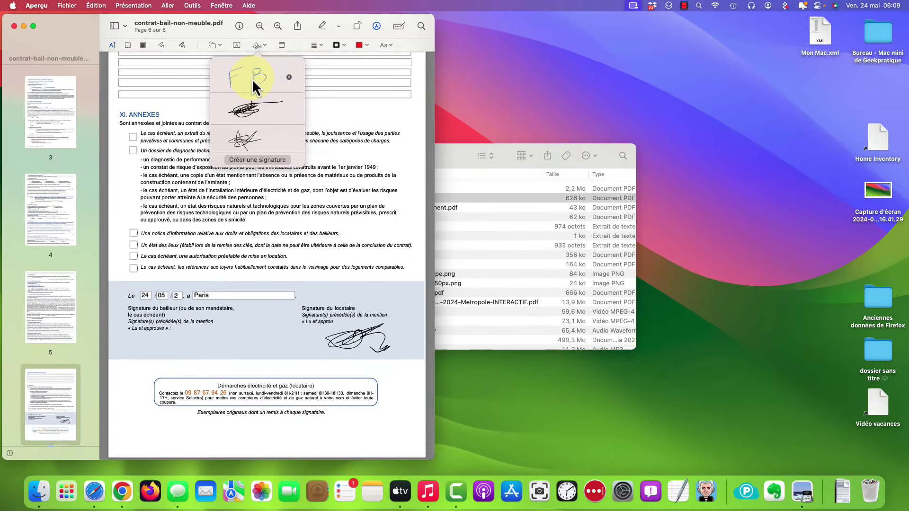
Place the FB initials in the bottom-right corner of page 6
click(298, 94)
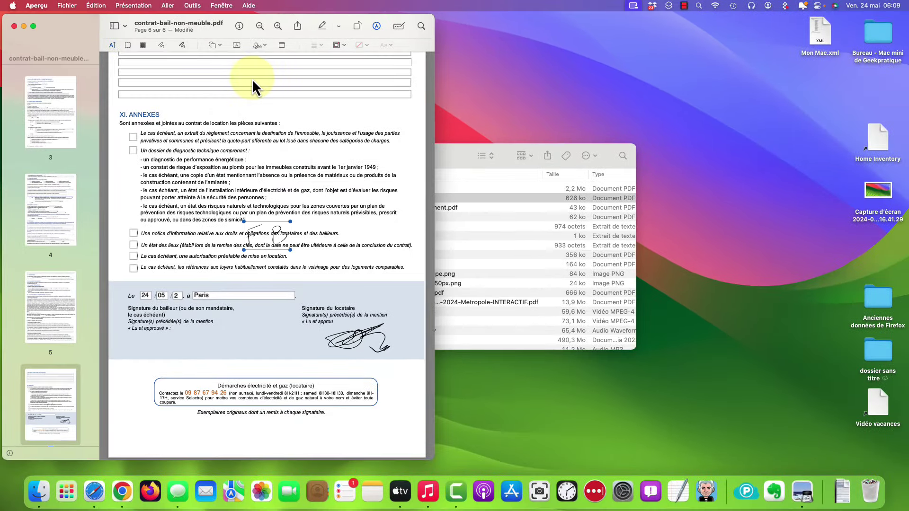
mouse_move(272, 241)
mouse_down()
mouse_move(371, 416)
mouse_move(397, 445)
mouse_move(378, 429)
mouse_move(384, 435)
mouse_up()
scroll(362, 391, up, 10)
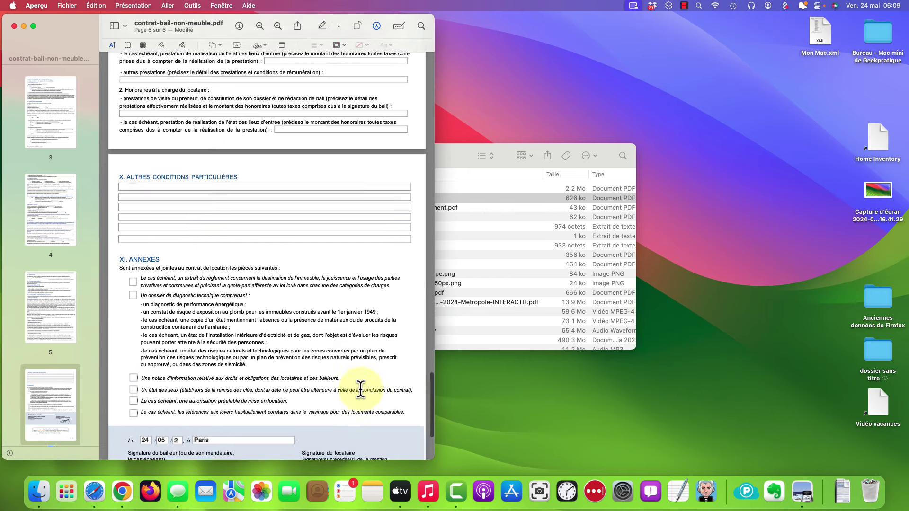
scroll(361, 390, down, 3)
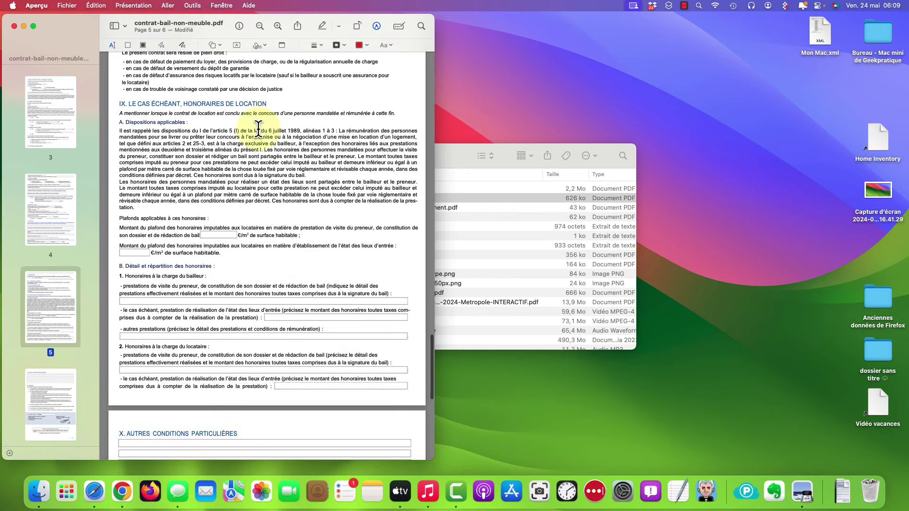
Add smaller FB initials beside the last fee field on page 5, then close the contract
click(262, 46)
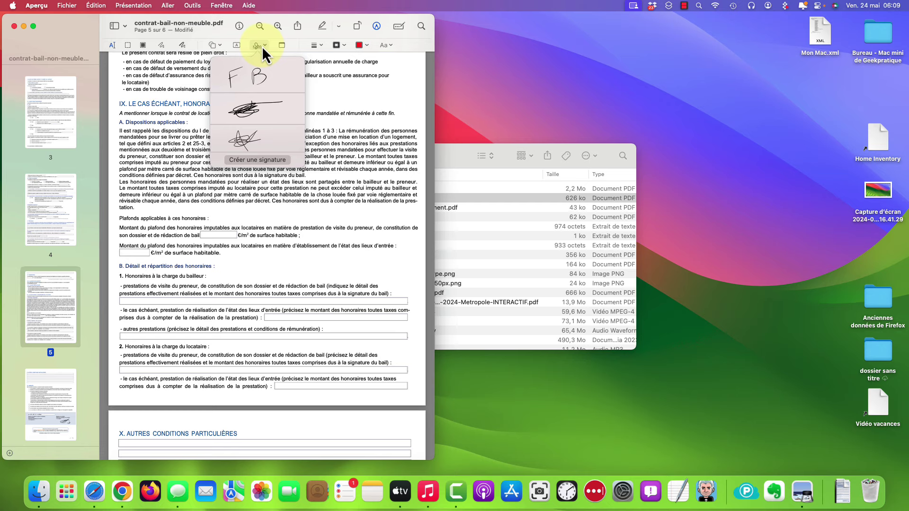
click(253, 79)
mouse_move(272, 211)
mouse_down()
mouse_move(396, 395)
mouse_move(402, 390)
mouse_move(380, 386)
mouse_move(392, 386)
mouse_up()
click(386, 370)
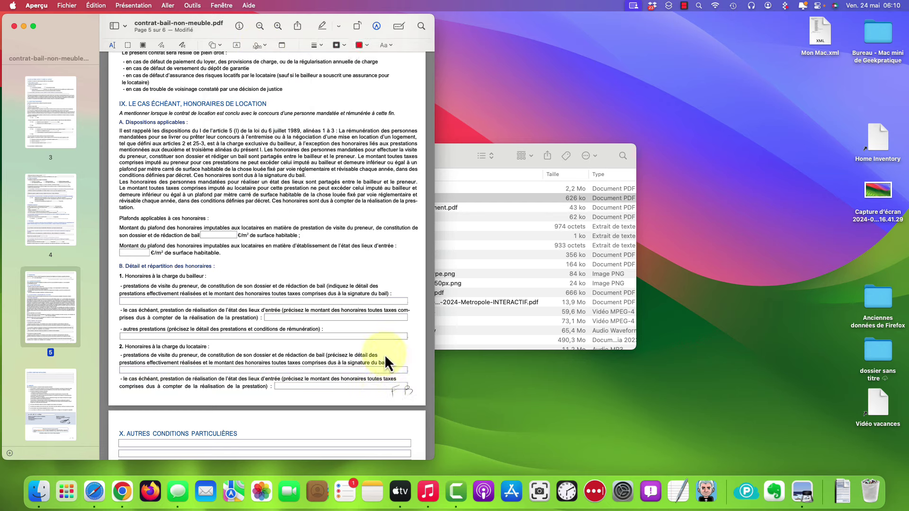
click(357, 301)
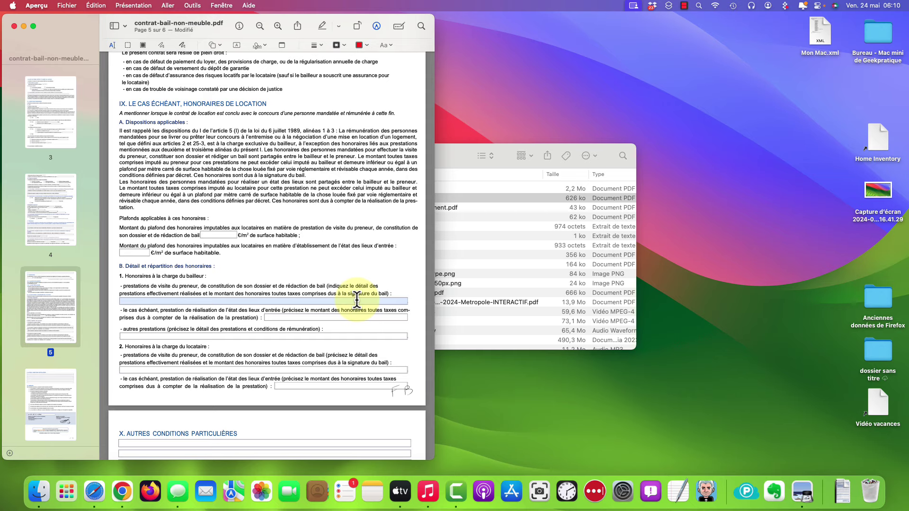
click(14, 26)
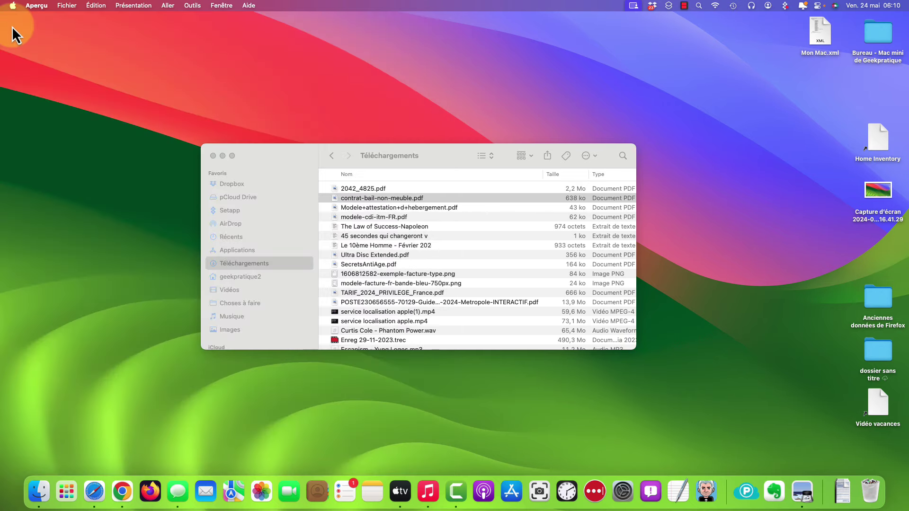